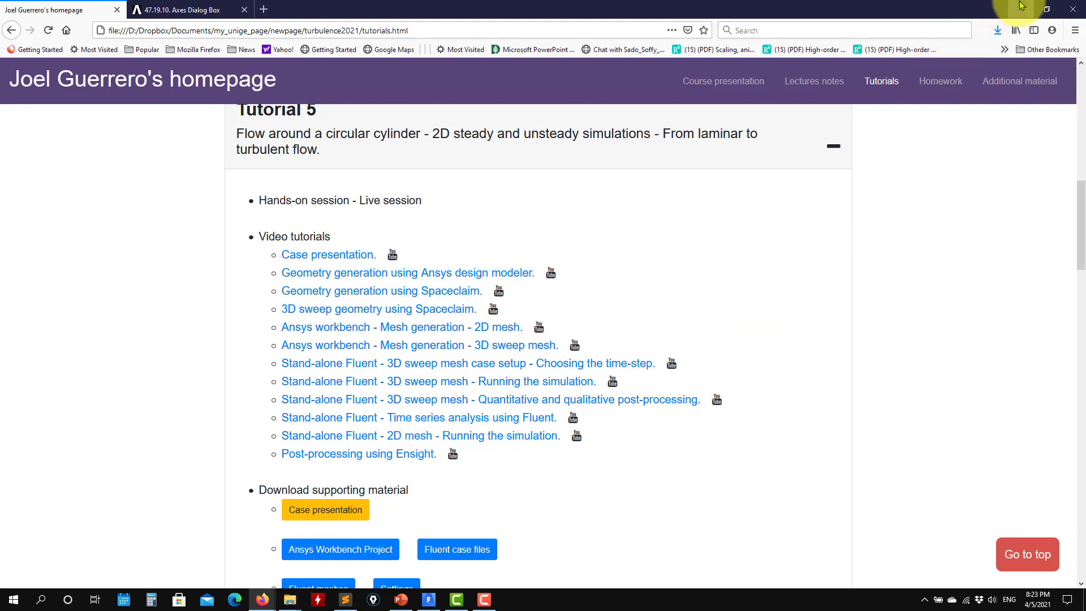
- Review the downloadable supporting material of Tutorial 5 and bring up the 2d case folder in File Explorer
{"action": "scroll", "coordinate": [796, 416], "scroll_direction": "down", "scroll_amount": 2}
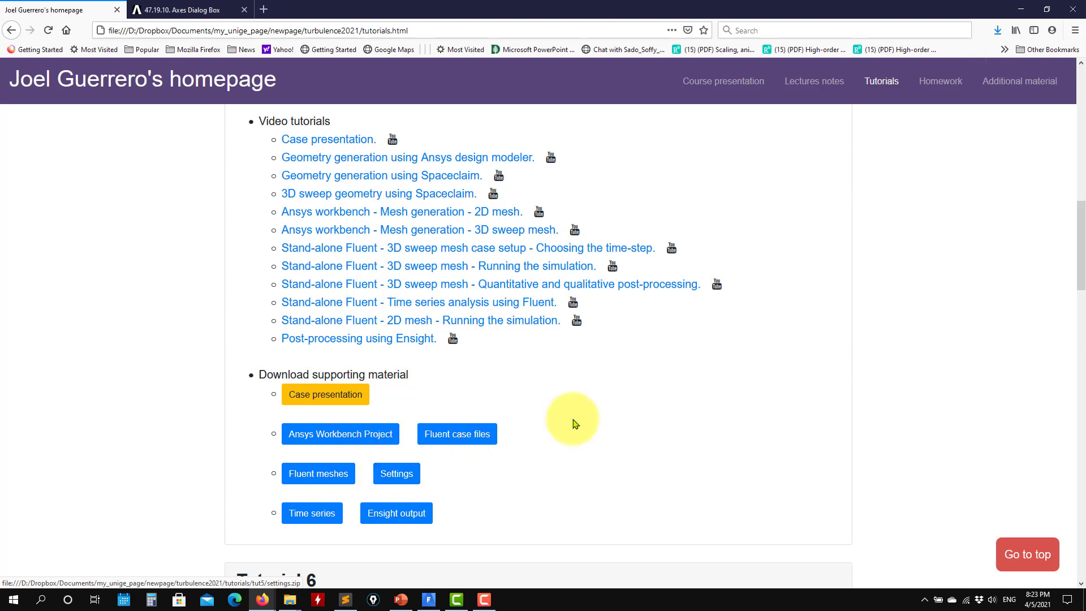
{"action": "left_click", "coordinate": [1021, 9]}
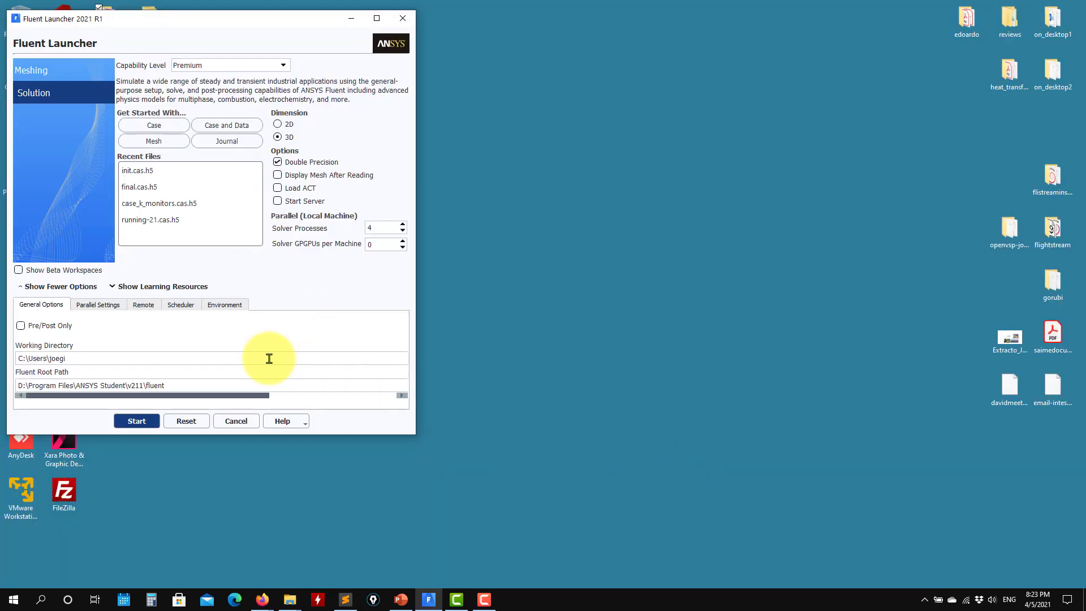
{"action": "mouse_move", "coordinate": [290, 604]}
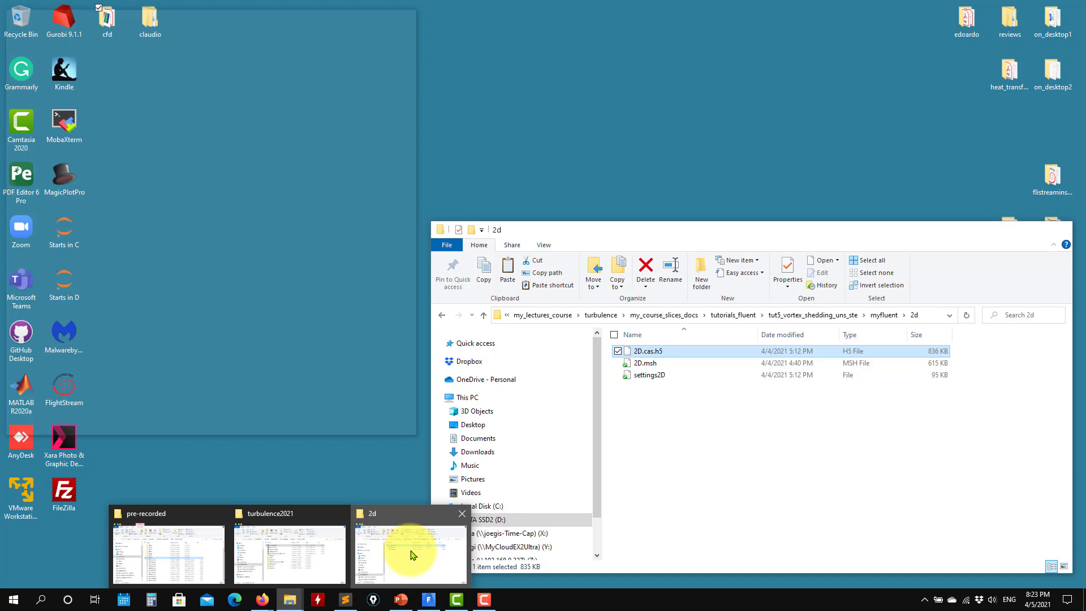
{"action": "left_click", "coordinate": [412, 555]}
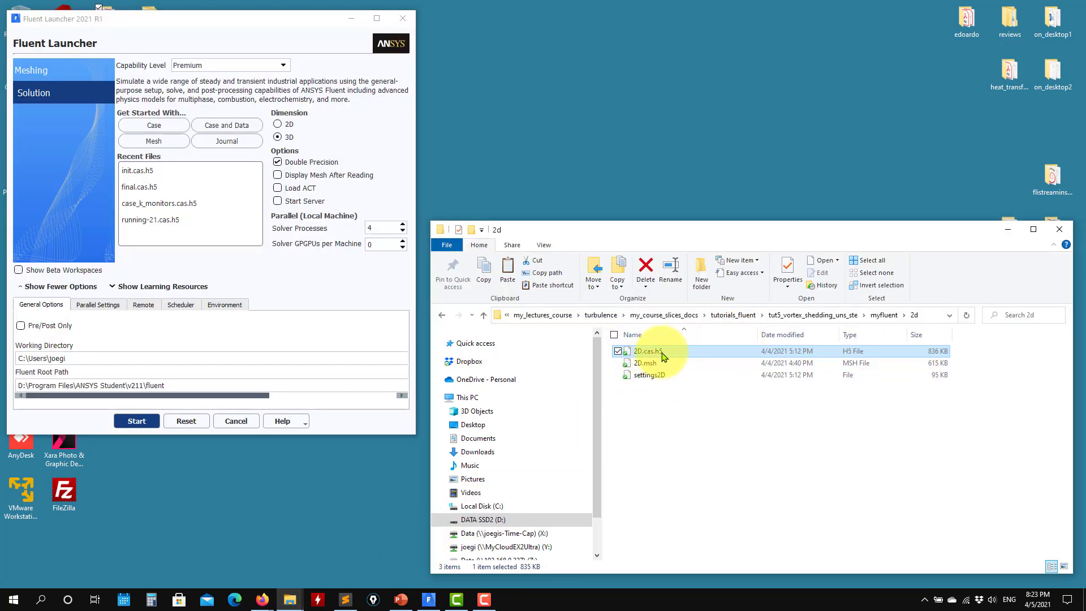
- Set the Fluent Launcher working directory to the copied path of the 2d folder and start a 2D solver session
{"action": "left_click", "coordinate": [930, 313]}
{"action": "key", "text": "ctrl+c"}
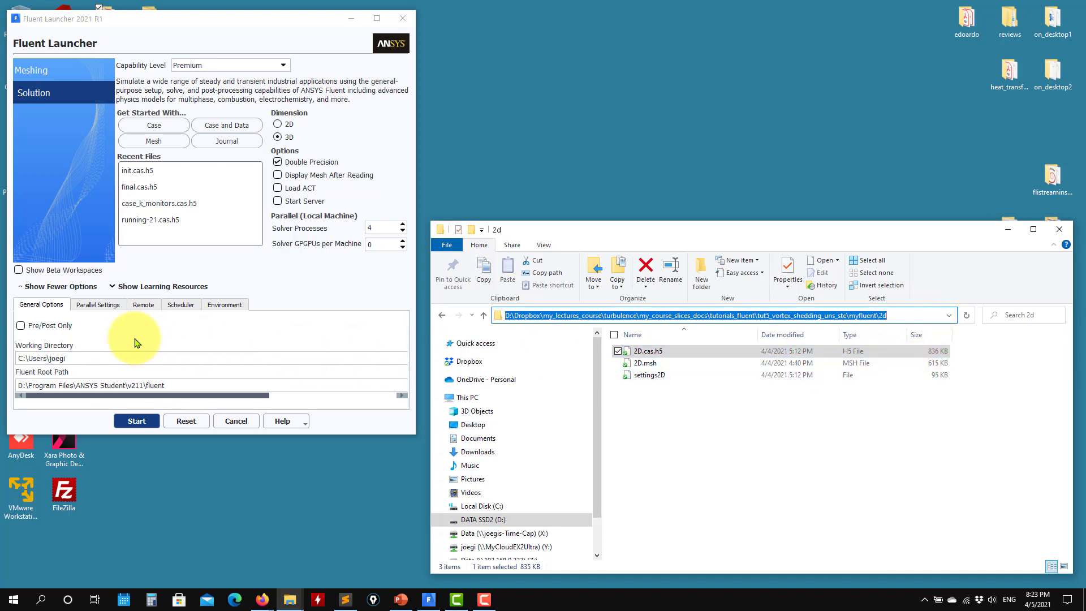
{"action": "triple_click", "coordinate": [117, 358]}
{"action": "key", "text": "ctrl+v"}
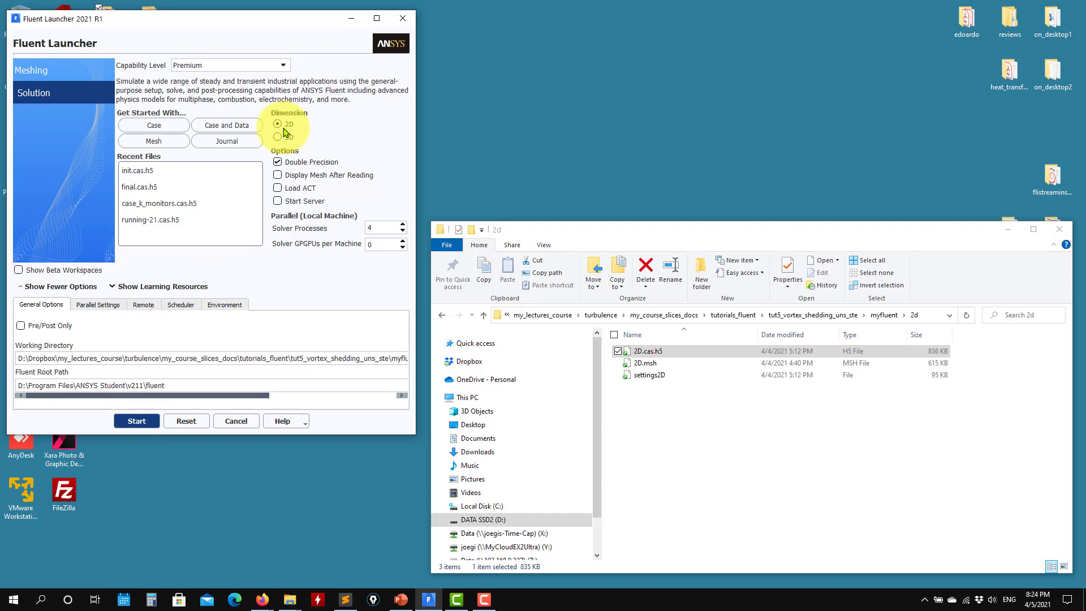
{"action": "left_click", "coordinate": [1010, 230]}
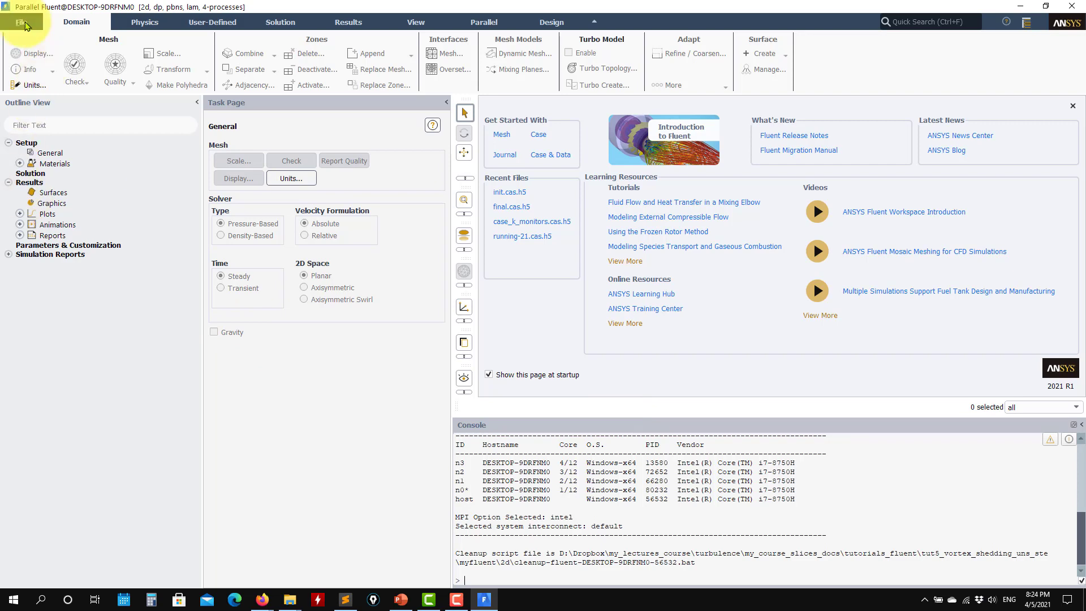
- Read the 2D.cas.h5 case file into the Fluent session
{"action": "left_click", "coordinate": [22, 24]}
{"action": "mouse_move", "coordinate": [19, 39]}
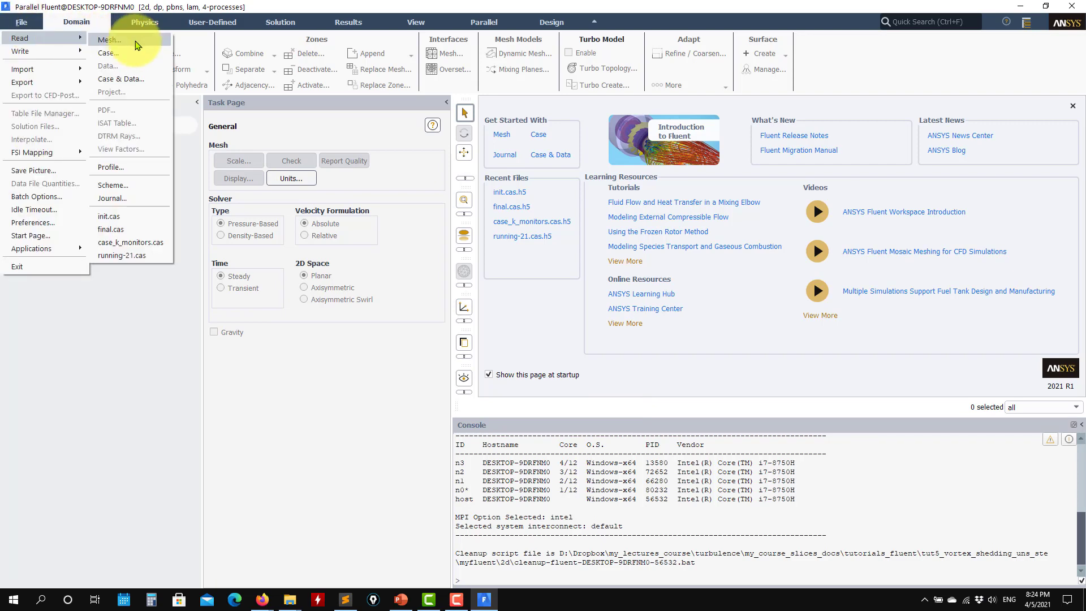
{"action": "left_click", "coordinate": [125, 56]}
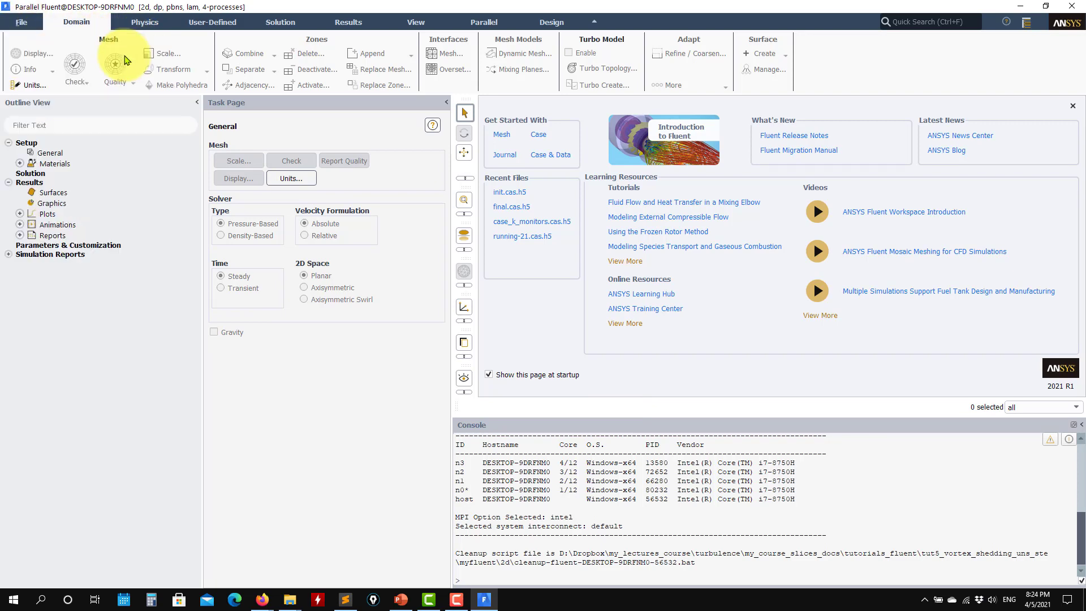
{"action": "left_click", "coordinate": [468, 222]}
{"action": "left_click", "coordinate": [712, 350]}
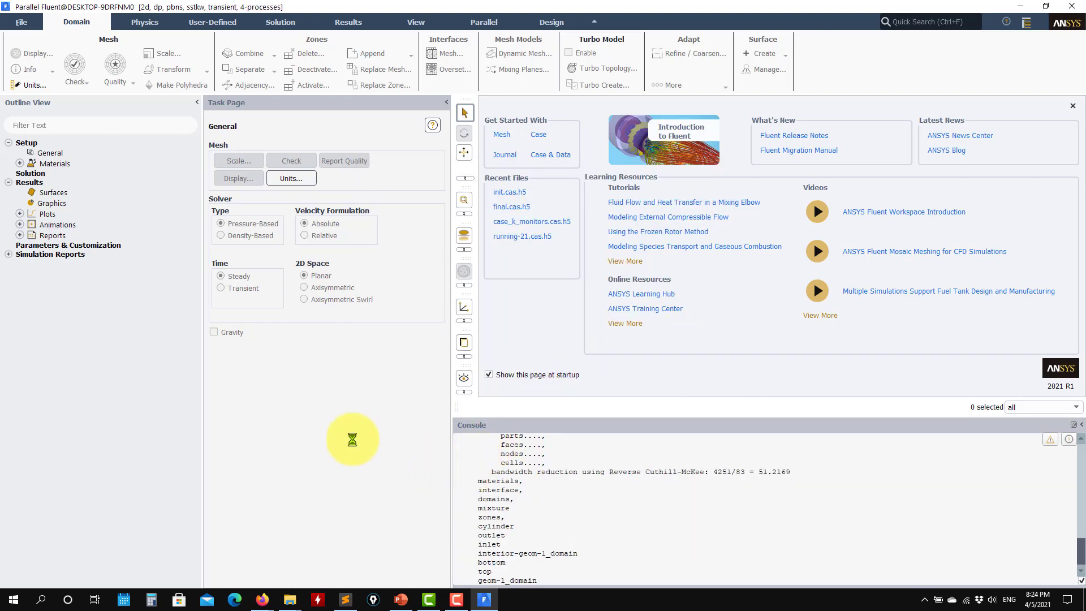
- Review the general solver settings, the physics models, the report definitions and the solution initialization values
{"action": "left_click", "coordinate": [45, 154]}
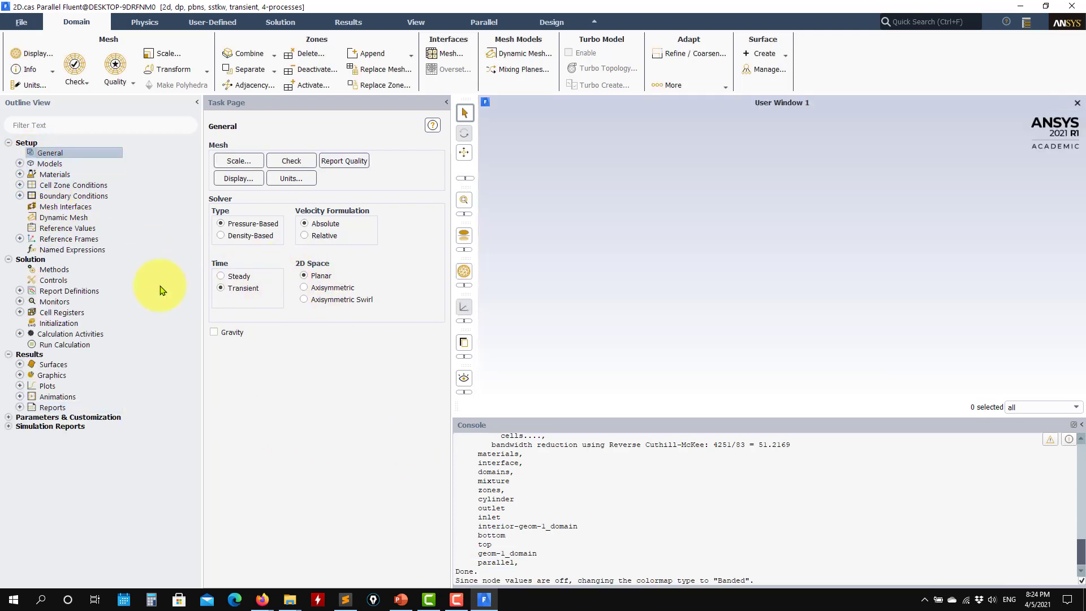
{"action": "left_click", "coordinate": [20, 163]}
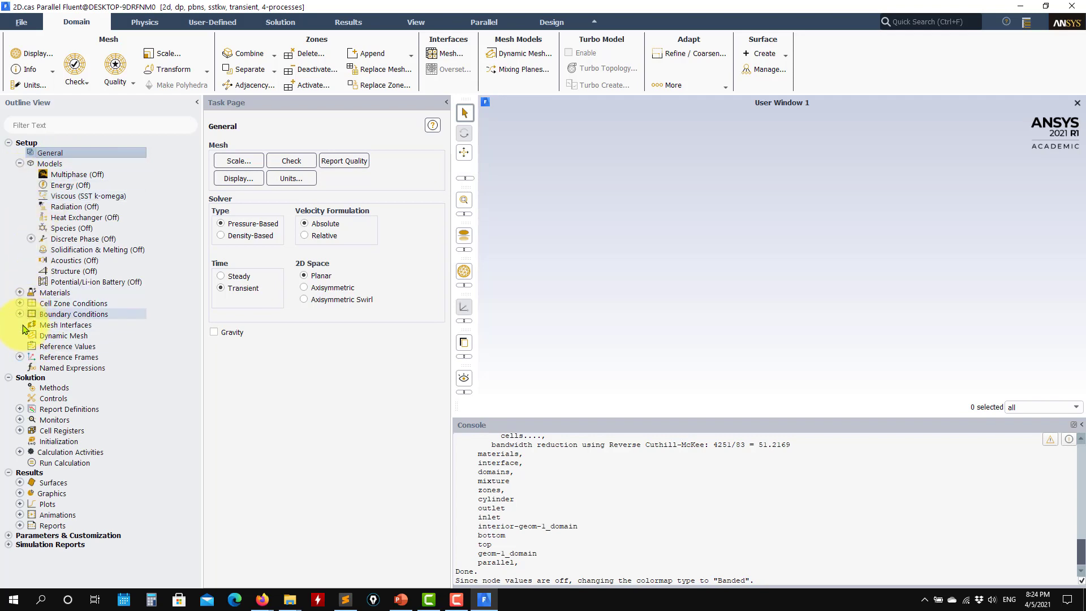
{"action": "left_click", "coordinate": [20, 410]}
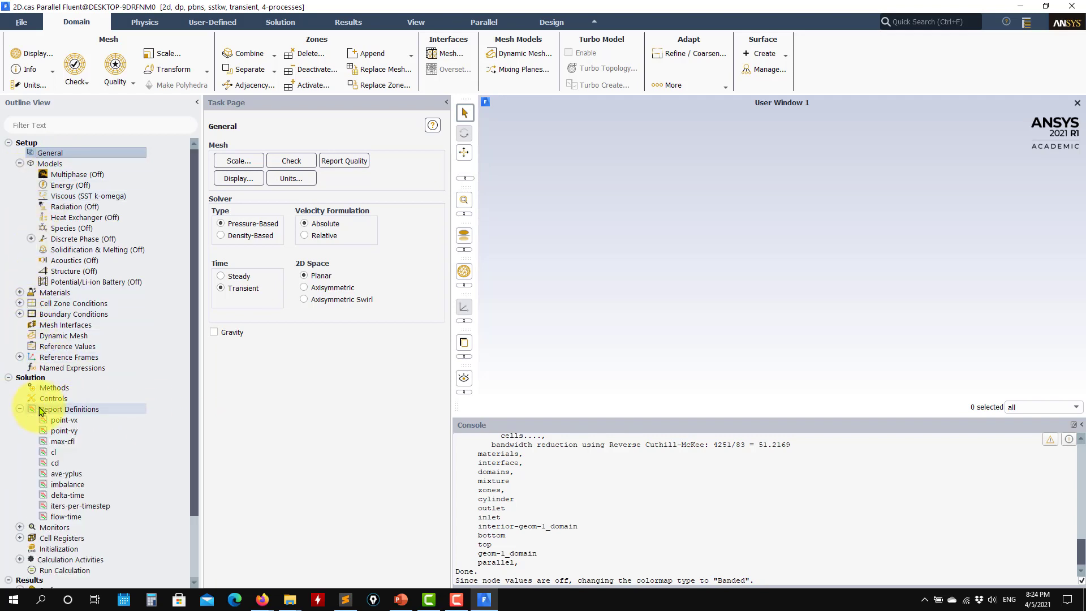
{"action": "scroll", "coordinate": [63, 441], "scroll_direction": "down", "scroll_amount": 2}
{"action": "left_click", "coordinate": [75, 477]}
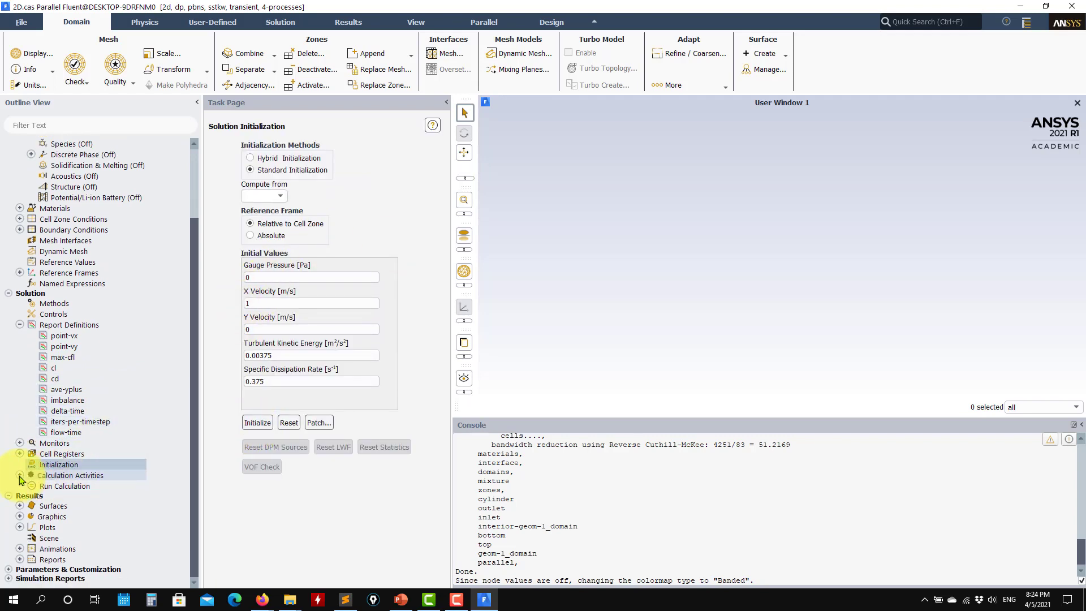
- Check the solution animations entry and the calculation activities settings
{"action": "left_click", "coordinate": [19, 475]}
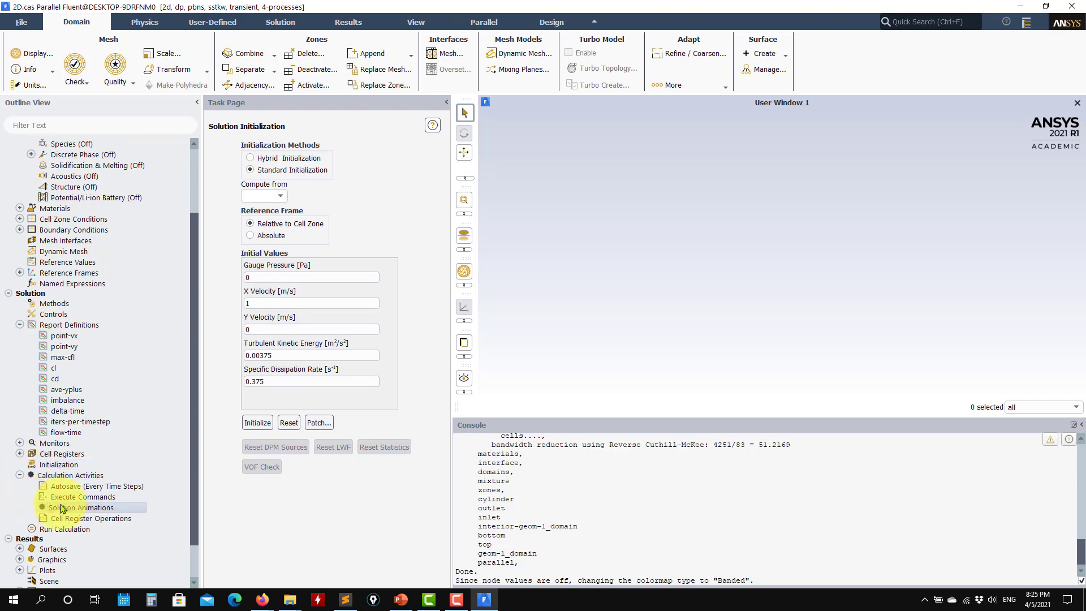
{"action": "double_click", "coordinate": [62, 508]}
{"action": "left_click", "coordinate": [286, 468]}
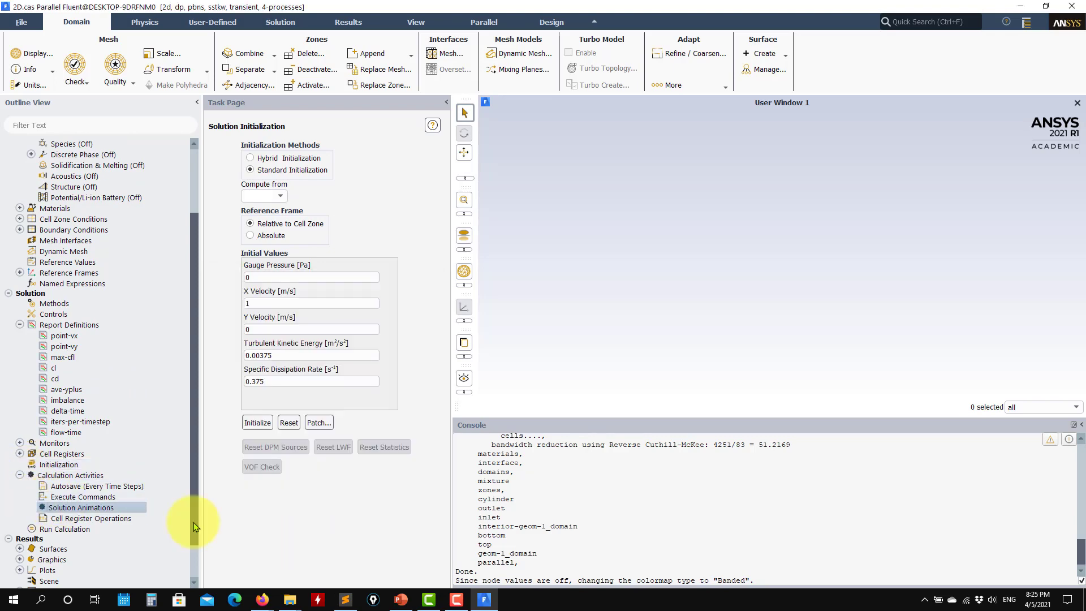
{"action": "scroll", "coordinate": [193, 526], "scroll_direction": "down", "scroll_amount": 2}
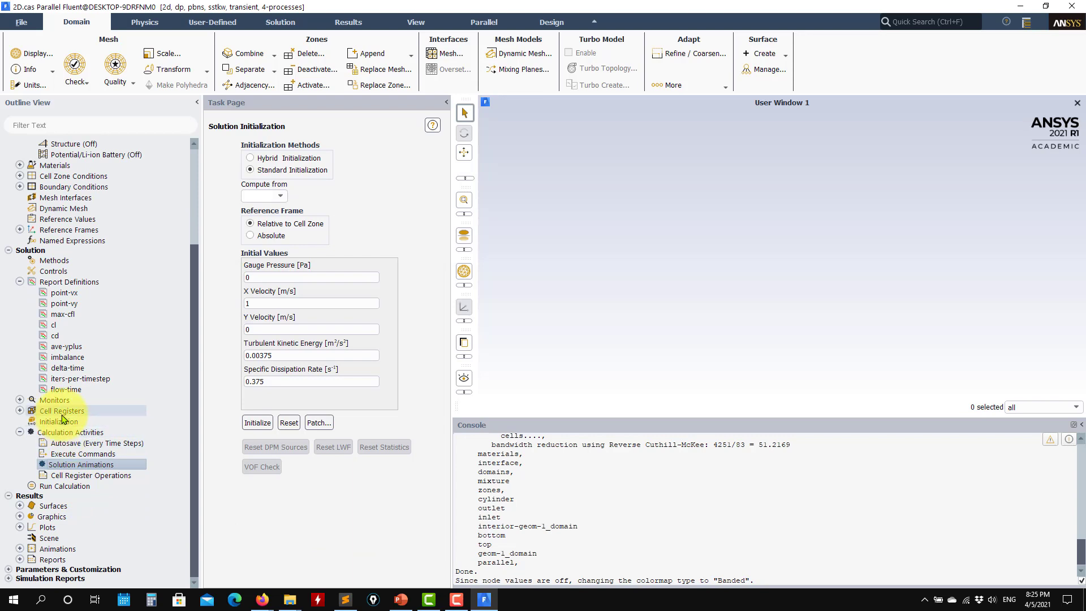
{"action": "double_click", "coordinate": [70, 433]}
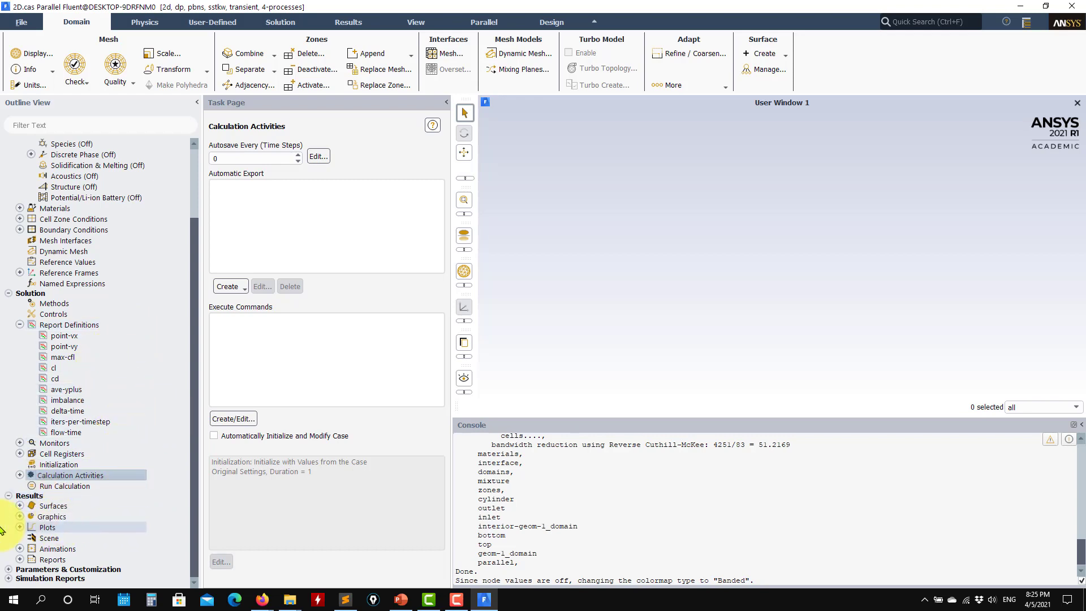
- Display the vector-1 velocity vectors coloured by velocity magnitude and move their dialog clear of the outline tree
{"action": "left_click", "coordinate": [19, 517]}
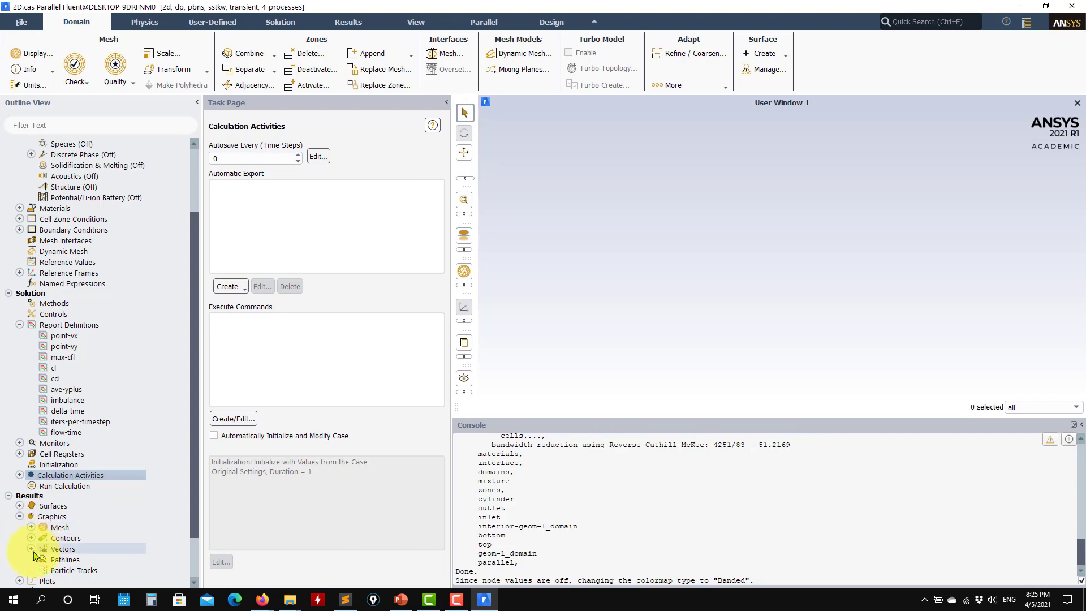
{"action": "double_click", "coordinate": [57, 560]}
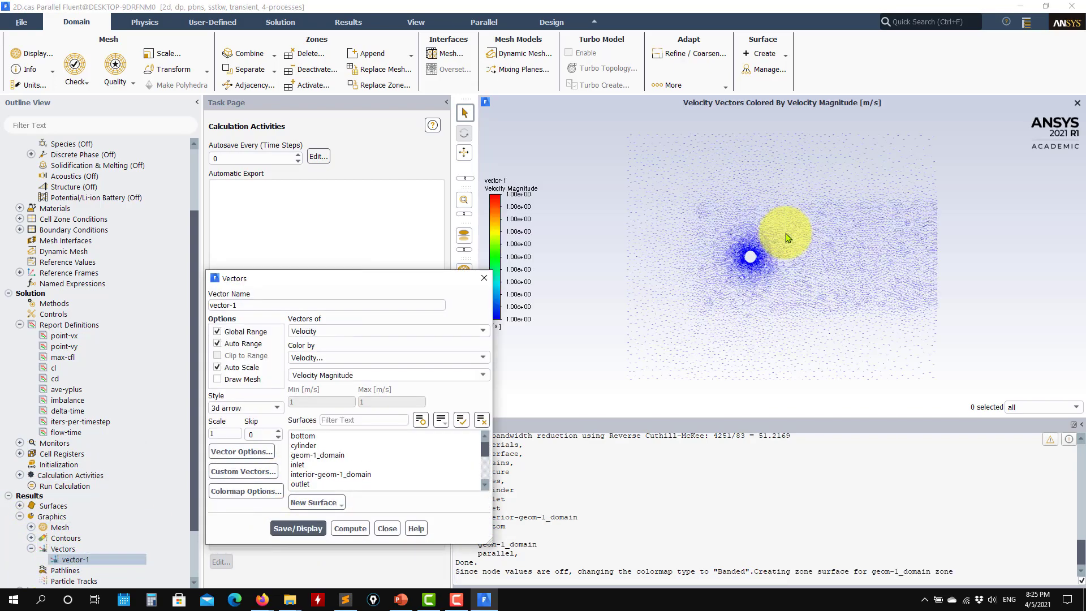
{"action": "scroll", "coordinate": [656, 266], "scroll_direction": "up", "scroll_amount": 2}
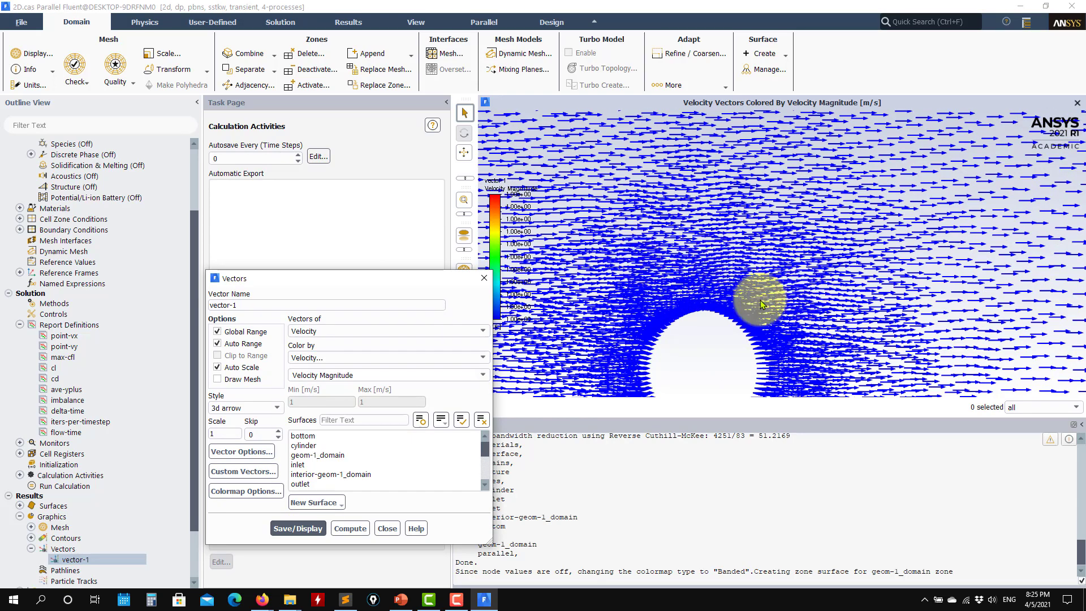
{"action": "left_click_drag", "start_coordinate": [306, 278], "coordinate": [707, 221]}
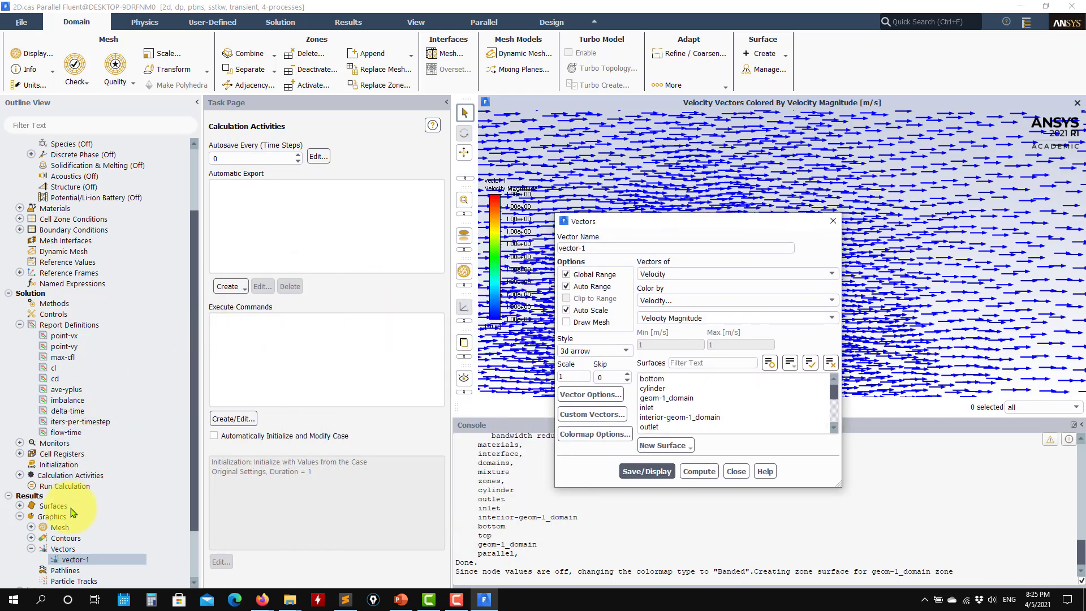
- Open the solution initialization settings and expand the cell registers in the outline
{"action": "left_click", "coordinate": [67, 465]}
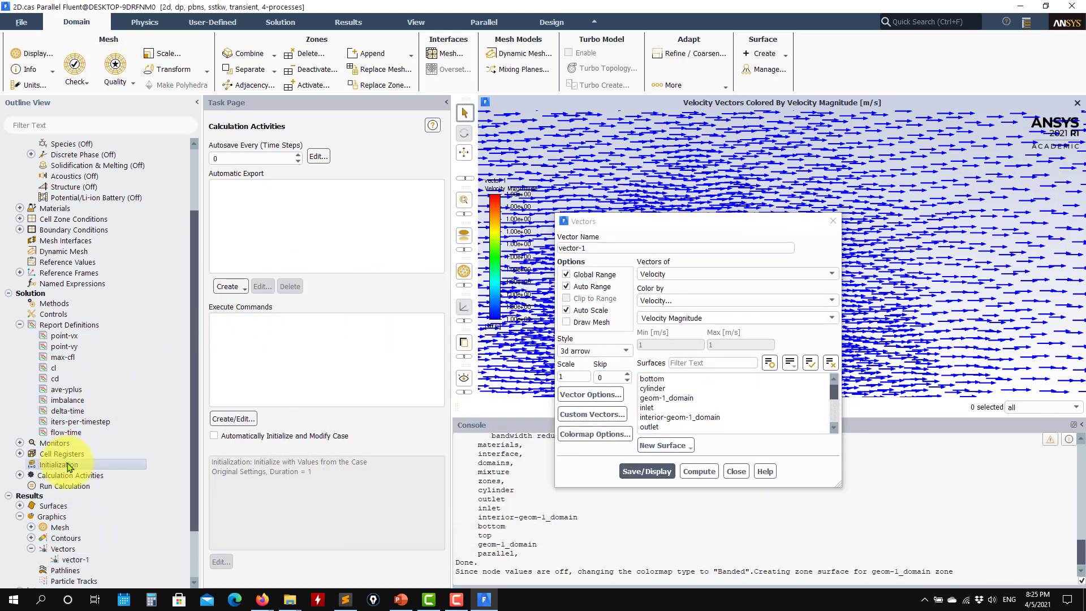
{"action": "double_click", "coordinate": [66, 465]}
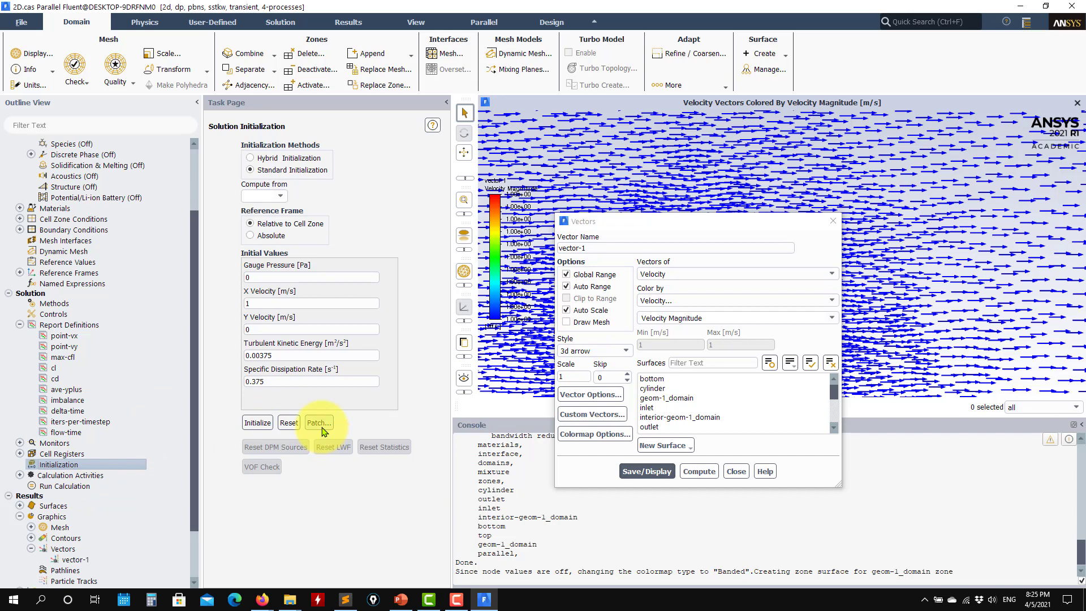
{"action": "scroll", "coordinate": [59, 362], "scroll_direction": "up", "scroll_amount": 2}
{"action": "scroll", "coordinate": [84, 359], "scroll_direction": "down", "scroll_amount": 1}
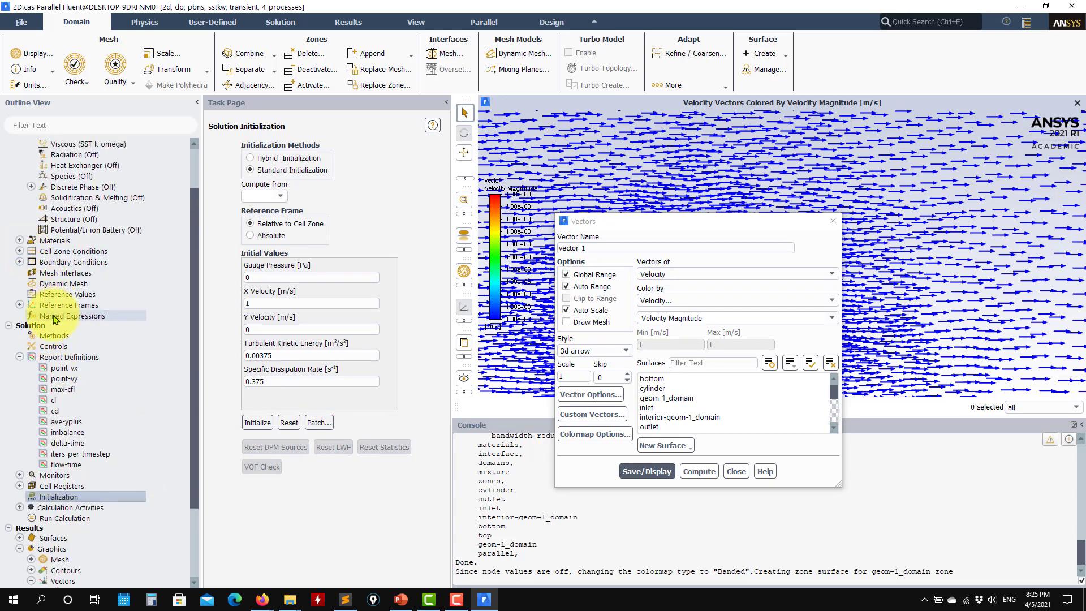
{"action": "double_click", "coordinate": [54, 487]}
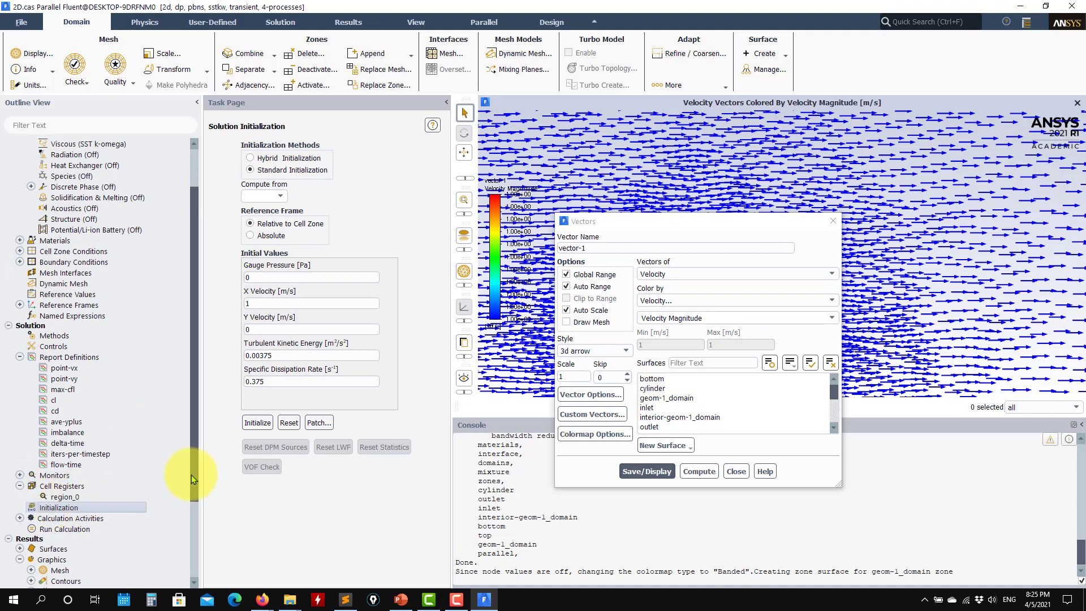
- Patch region_0 with a Y velocity of 0.17364 m/s and an X velocity of 0.9848 m/s
{"action": "left_click", "coordinate": [318, 423]}
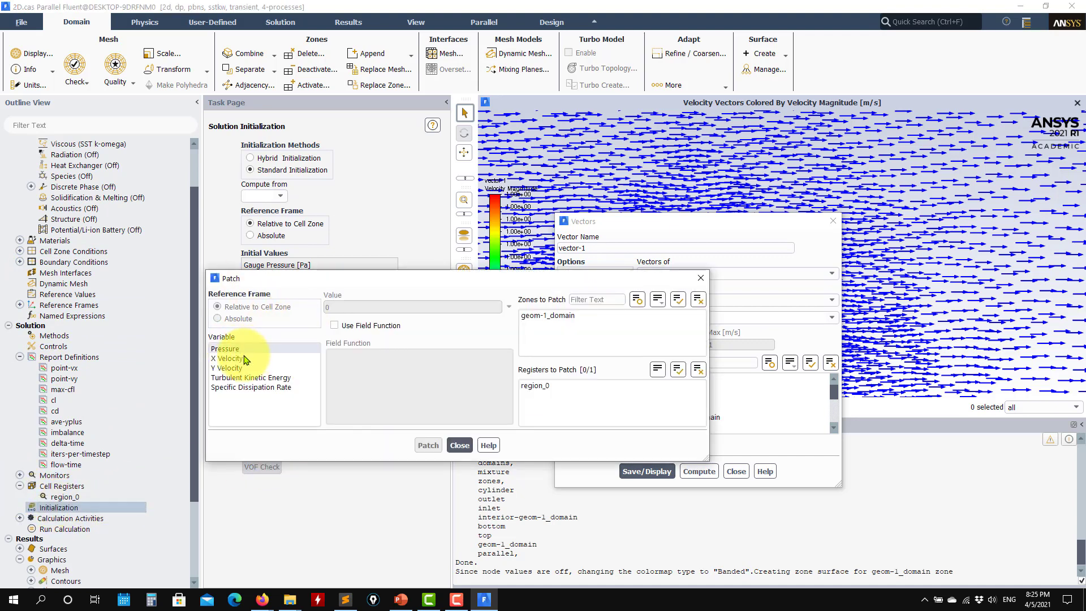
{"action": "left_click", "coordinate": [238, 358]}
{"action": "left_click", "coordinate": [535, 386]}
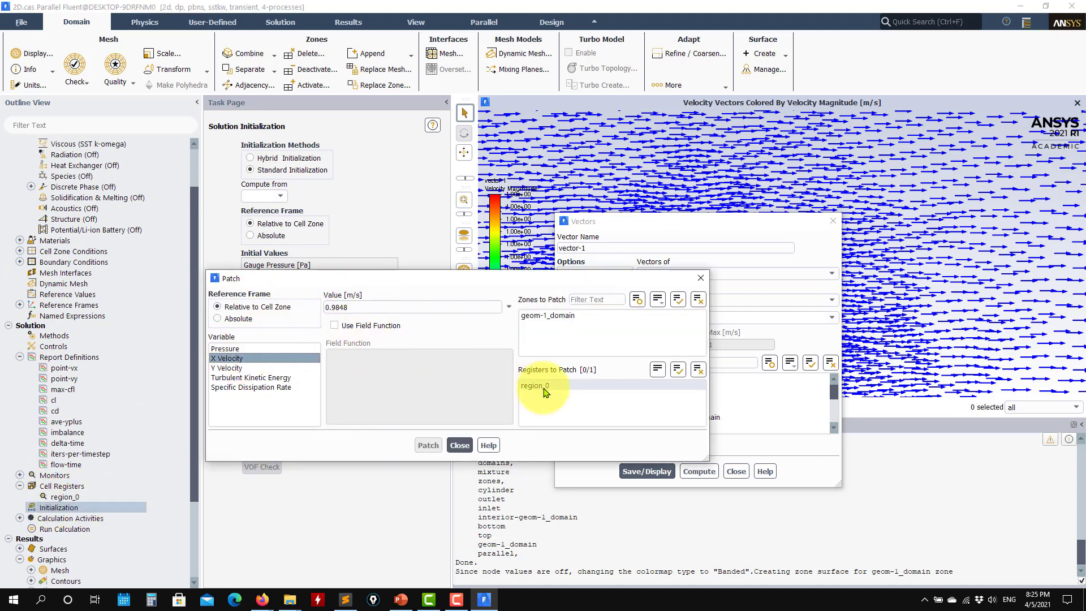
{"action": "left_click", "coordinate": [224, 368]}
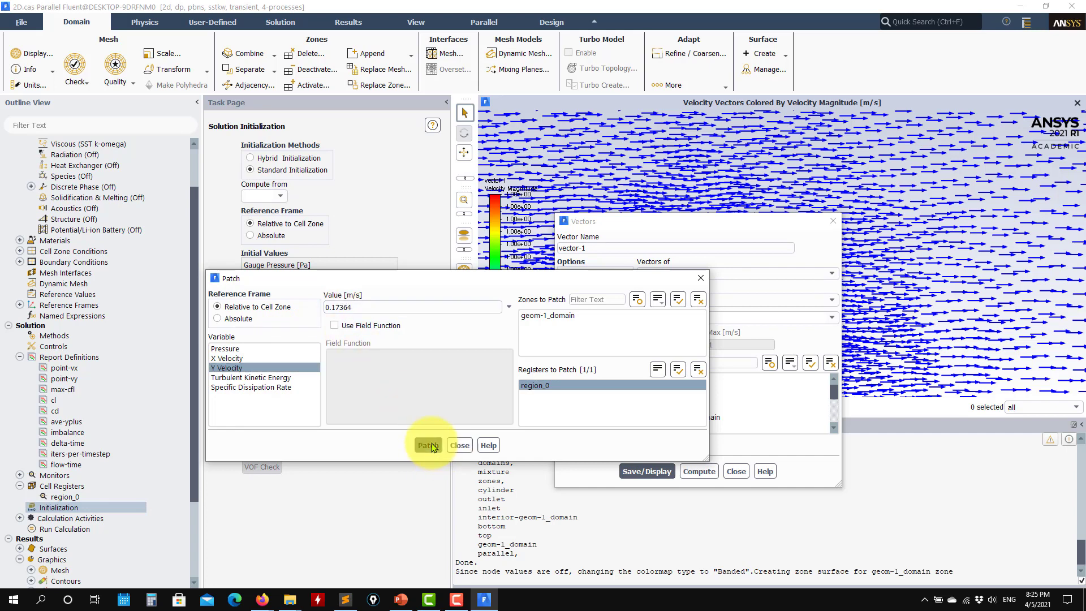
{"action": "left_click", "coordinate": [227, 358]}
{"action": "left_click", "coordinate": [428, 446]}
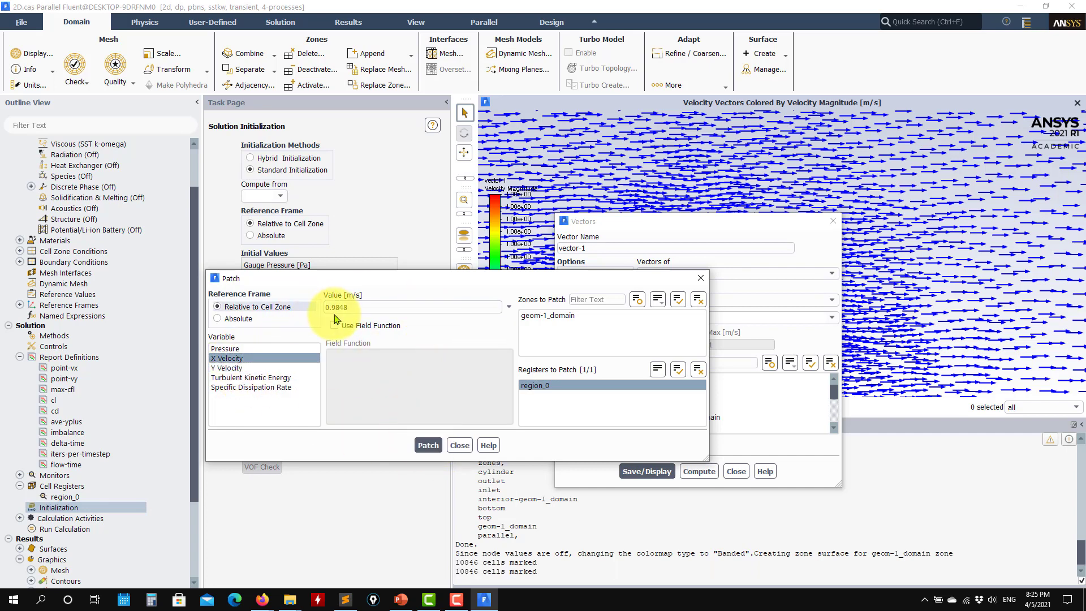
- Redisplay the vector-1 velocity vectors after patching and examine the field around the cylinder
{"action": "left_click_drag", "start_coordinate": [427, 278], "coordinate": [267, 108]}
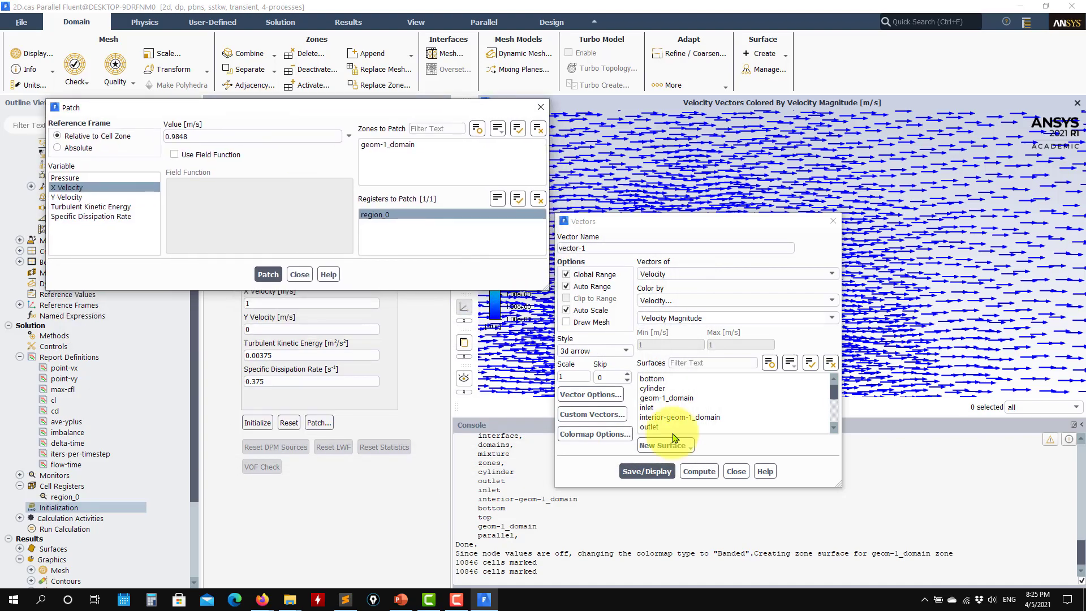
{"action": "left_click", "coordinate": [647, 470]}
{"action": "left_click_drag", "start_coordinate": [754, 227], "coordinate": [324, 267]}
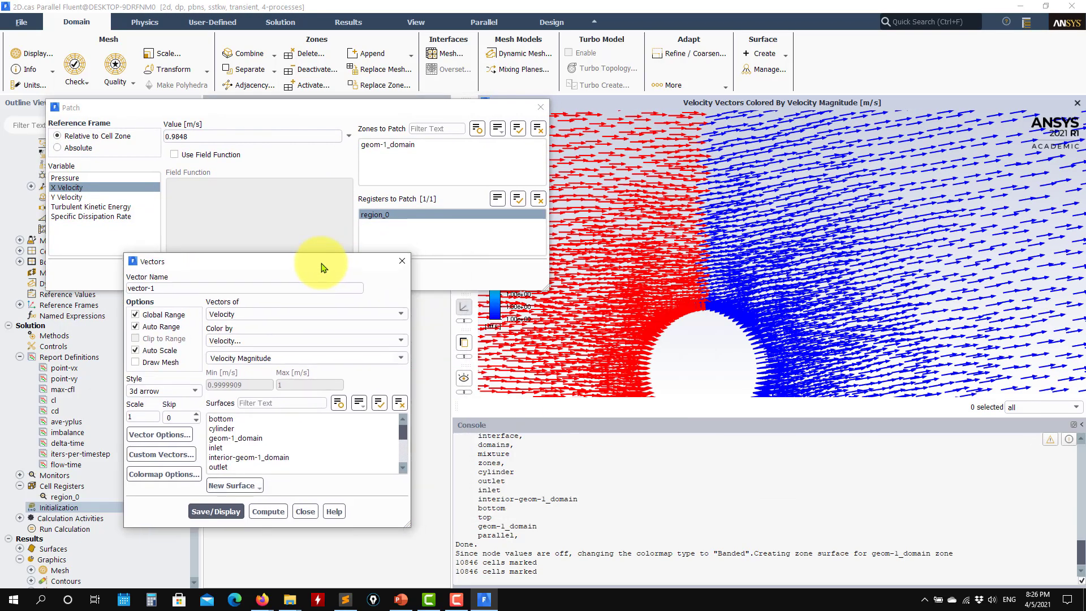
{"action": "scroll", "coordinate": [933, 291], "scroll_direction": "down", "scroll_amount": 5}
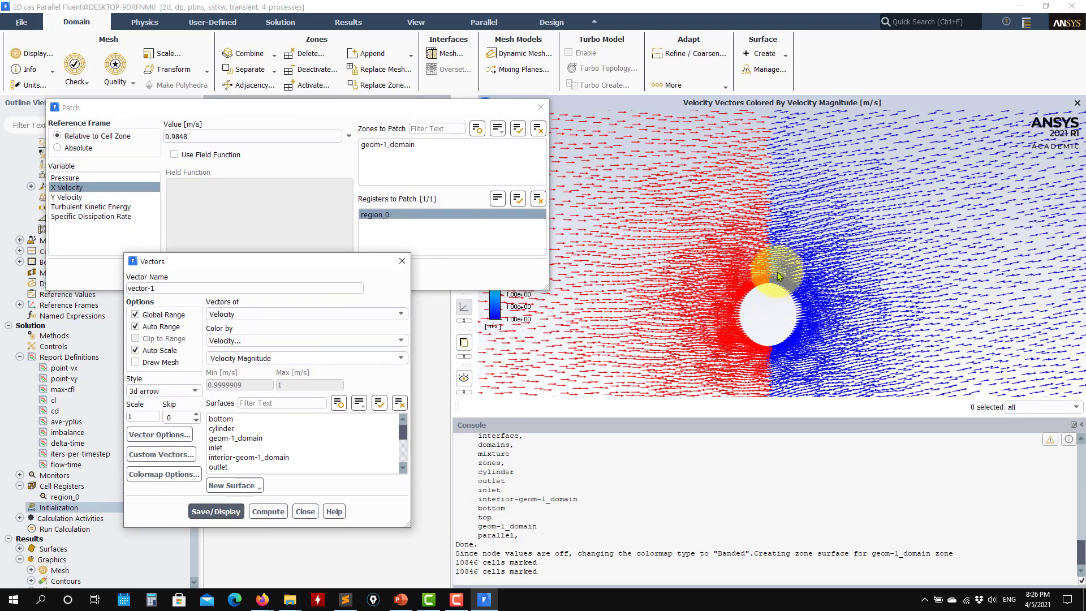
{"action": "scroll", "coordinate": [772, 294], "scroll_direction": "up", "scroll_amount": 2}
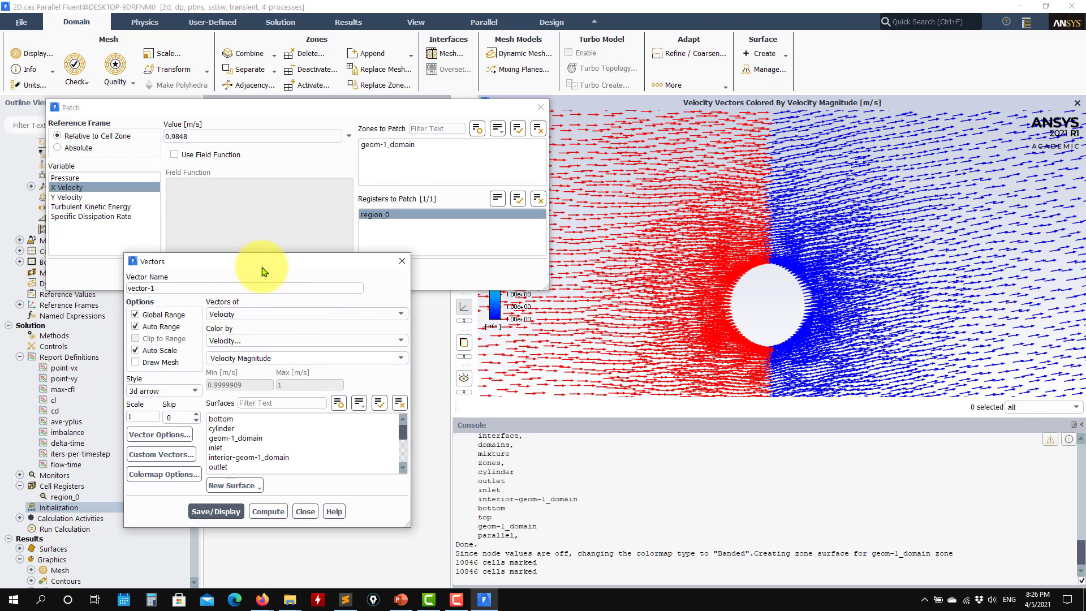
{"action": "left_click_drag", "start_coordinate": [267, 262], "coordinate": [630, 267]}
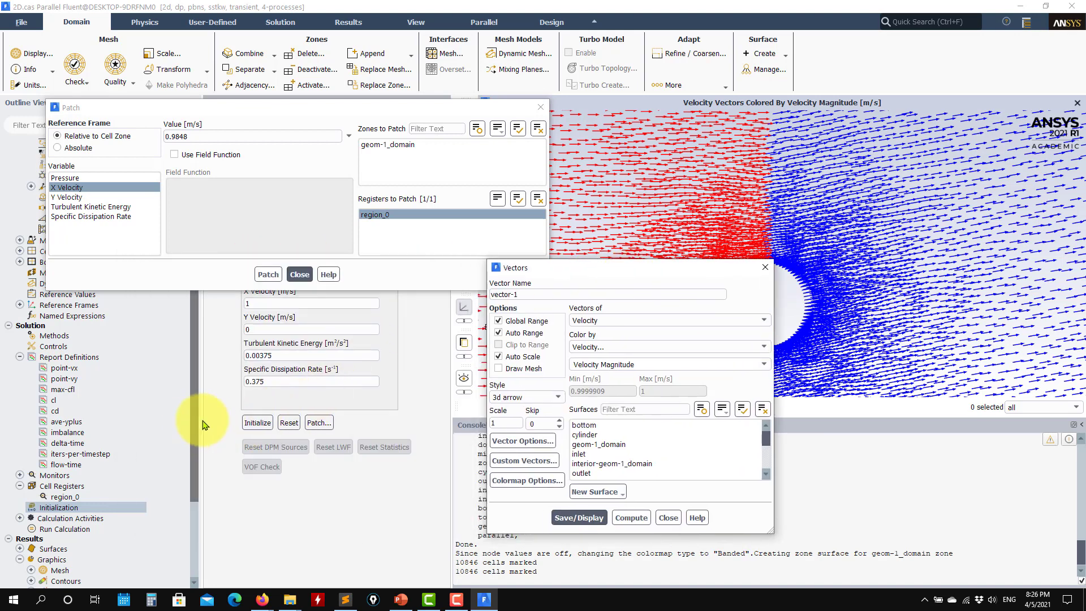
- Reinitialize the solution, discarding the current data, and redisplay the vector-1 velocity vectors before closing the Patch and Vectors dialogs
{"action": "left_click", "coordinate": [255, 421]}
{"action": "left_click", "coordinate": [581, 320]}
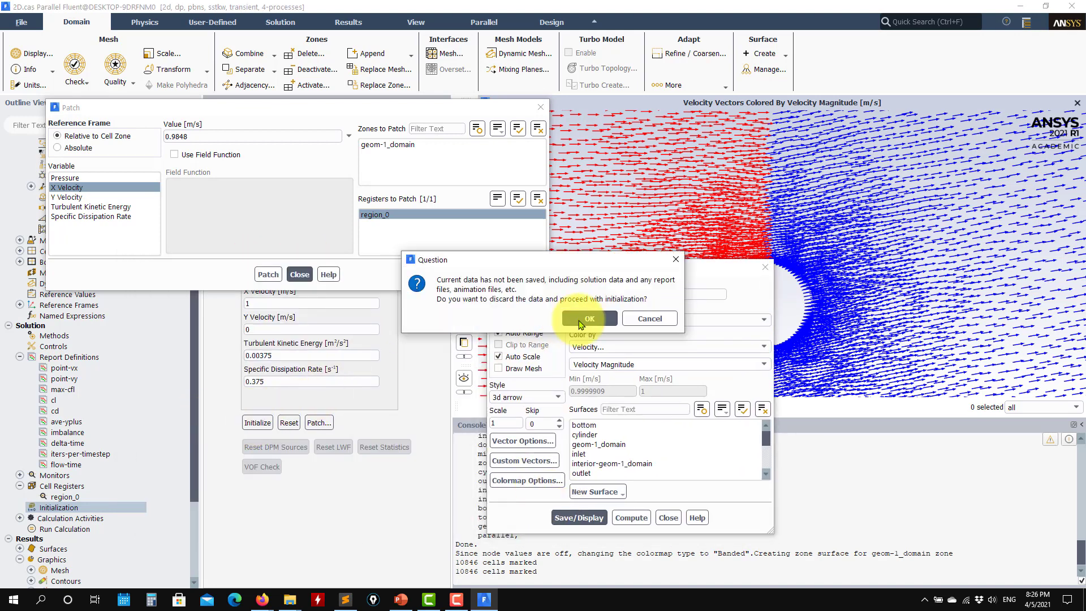
{"action": "left_click", "coordinate": [574, 516]}
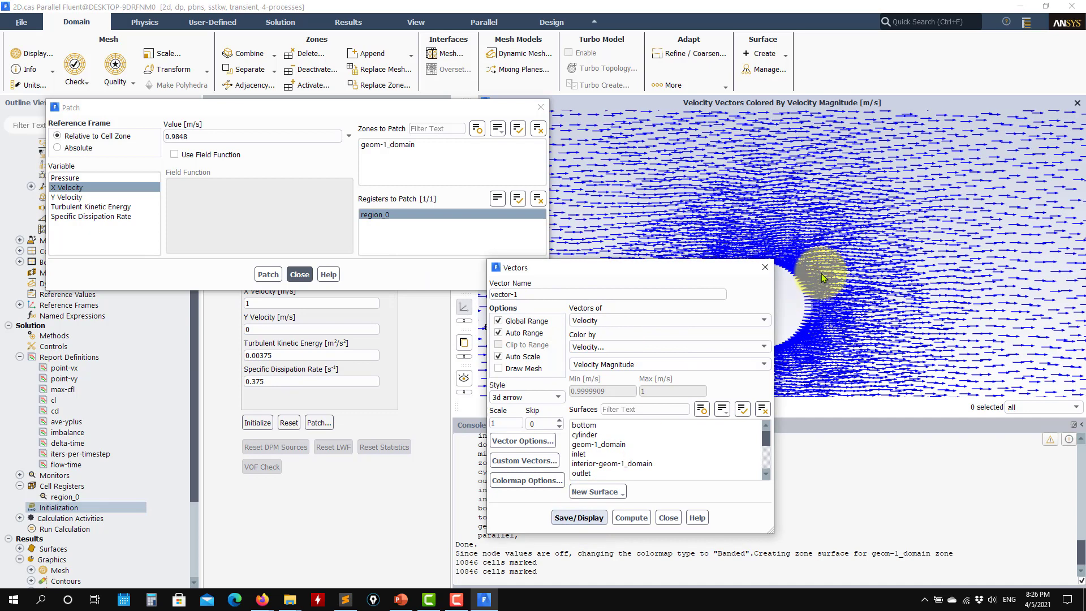
{"action": "left_click_drag", "start_coordinate": [716, 274], "coordinate": [667, 294]}
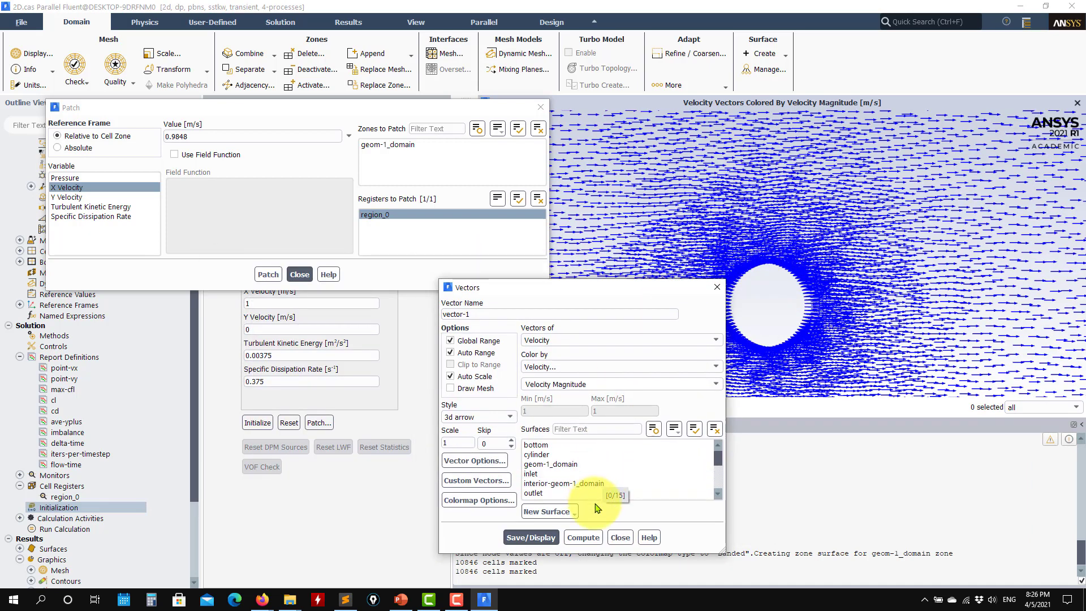
{"action": "left_click", "coordinate": [300, 275]}
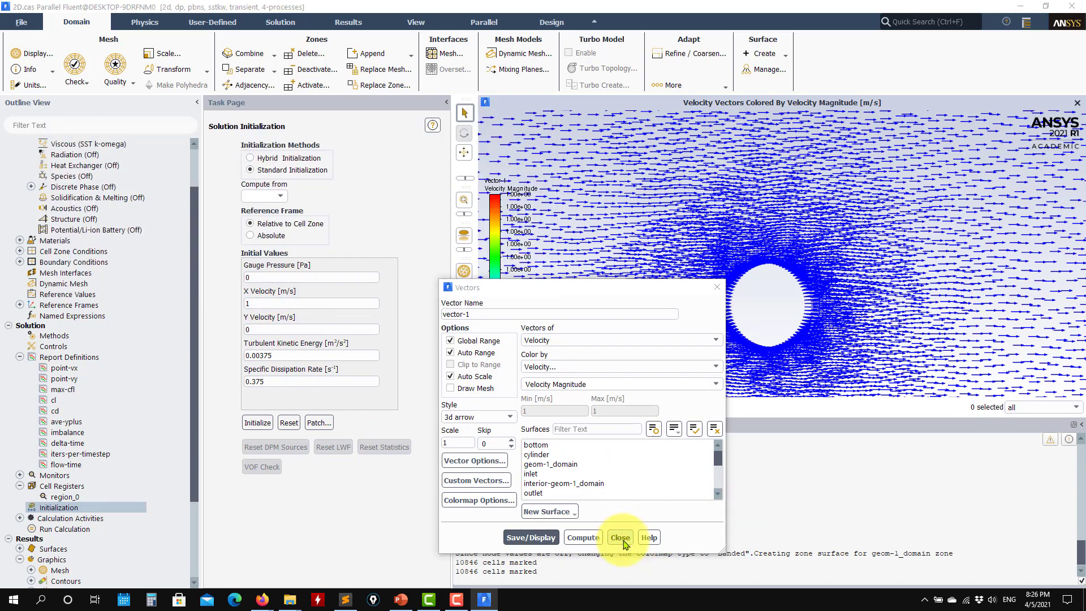
{"action": "left_click", "coordinate": [619, 536]}
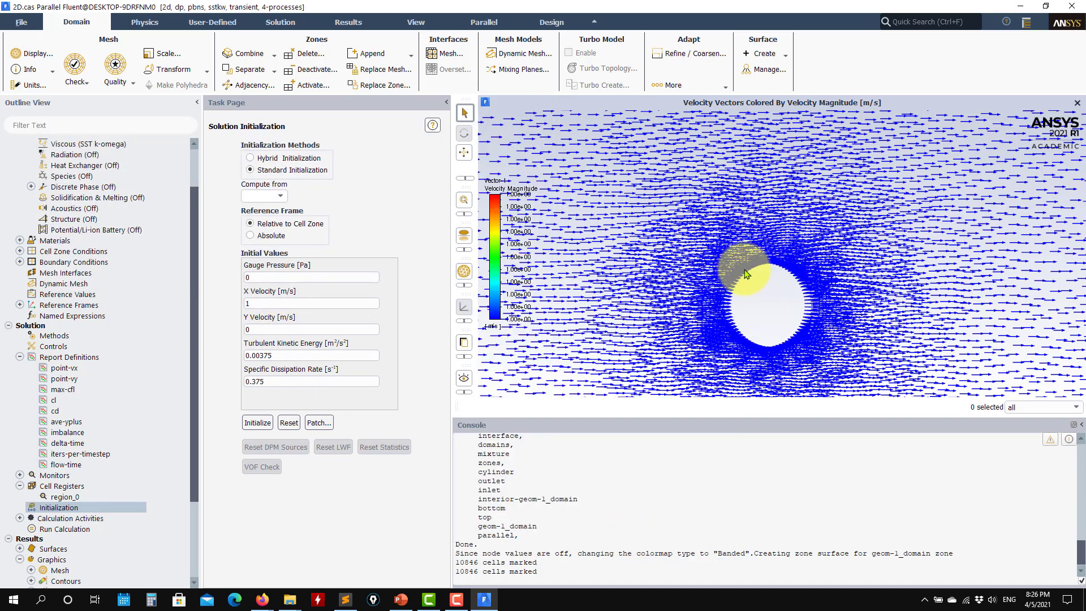
- Expand the boundary conditions and inspect the zones in the Wall and Symmetry groups
{"action": "scroll", "coordinate": [32, 296], "scroll_direction": "up", "scroll_amount": 2}
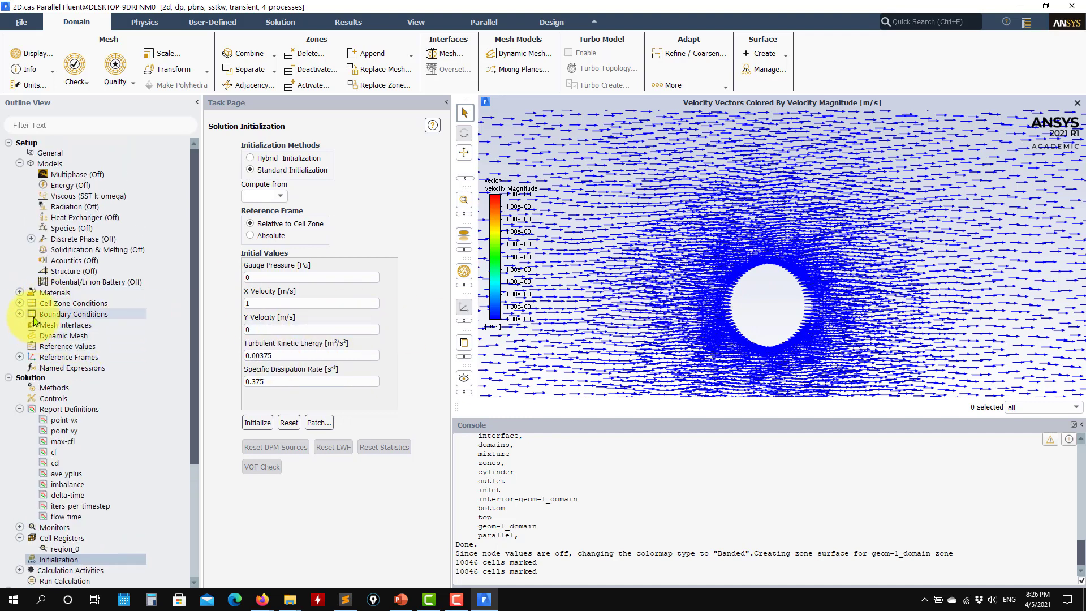
{"action": "left_click", "coordinate": [20, 314]}
{"action": "left_click", "coordinate": [31, 368]}
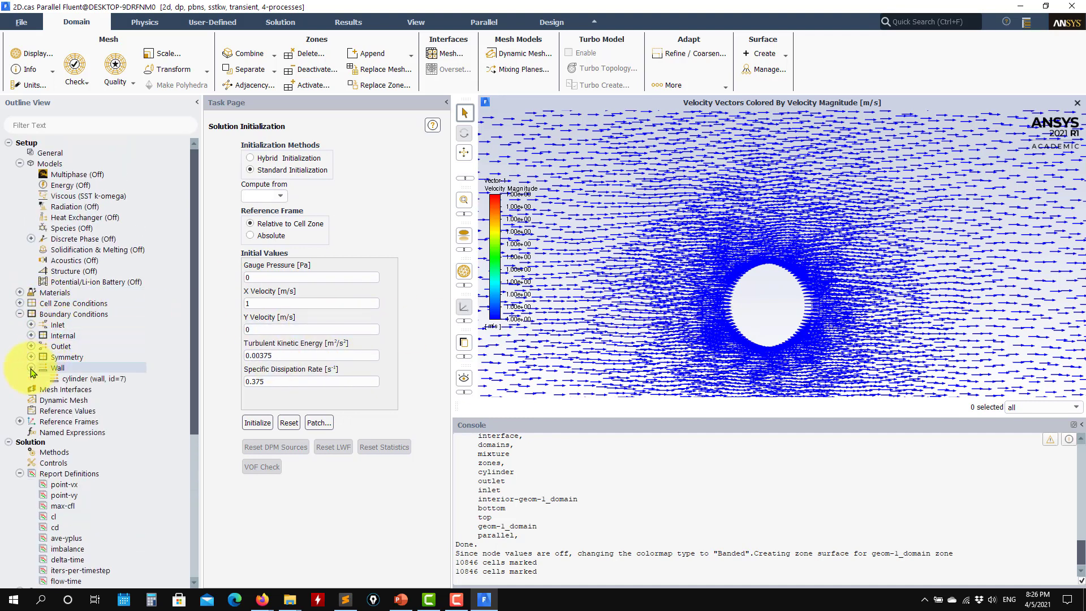
{"action": "left_click", "coordinate": [31, 358]}
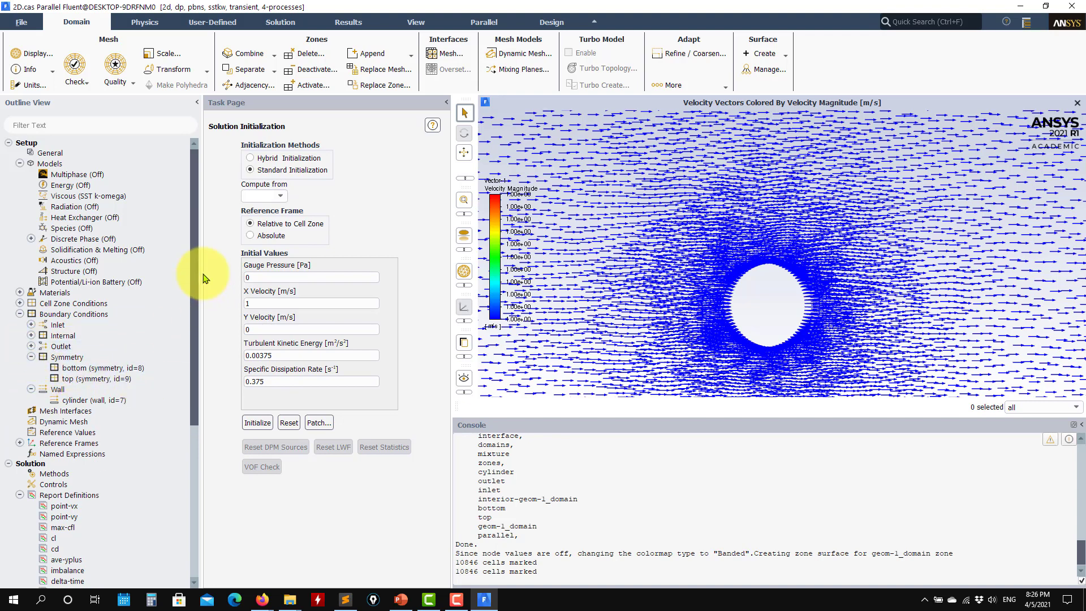
- Open the contour-1 definition and display its filled static pressure contours
{"action": "scroll", "coordinate": [113, 396], "scroll_direction": "down", "scroll_amount": 6}
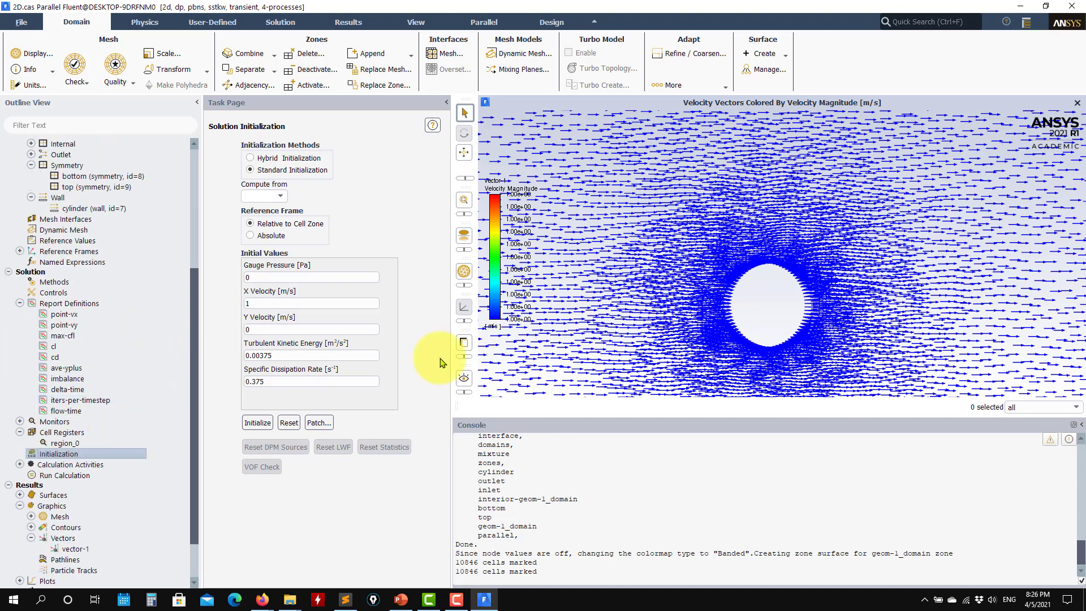
{"action": "scroll", "coordinate": [96, 498], "scroll_direction": "down", "scroll_amount": 2}
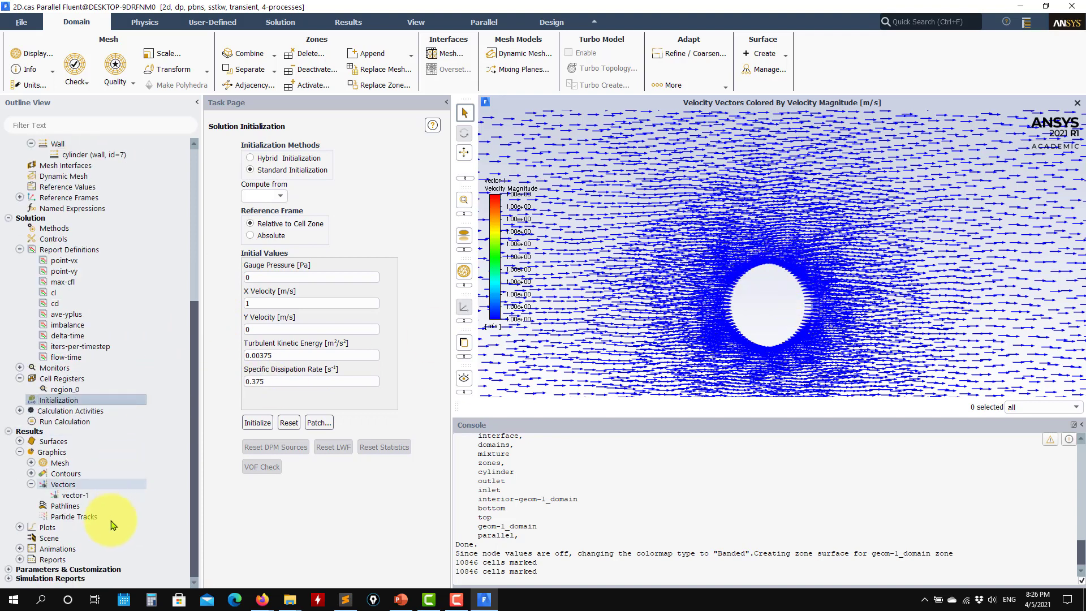
{"action": "left_click", "coordinate": [73, 497]}
{"action": "left_click", "coordinate": [31, 473]}
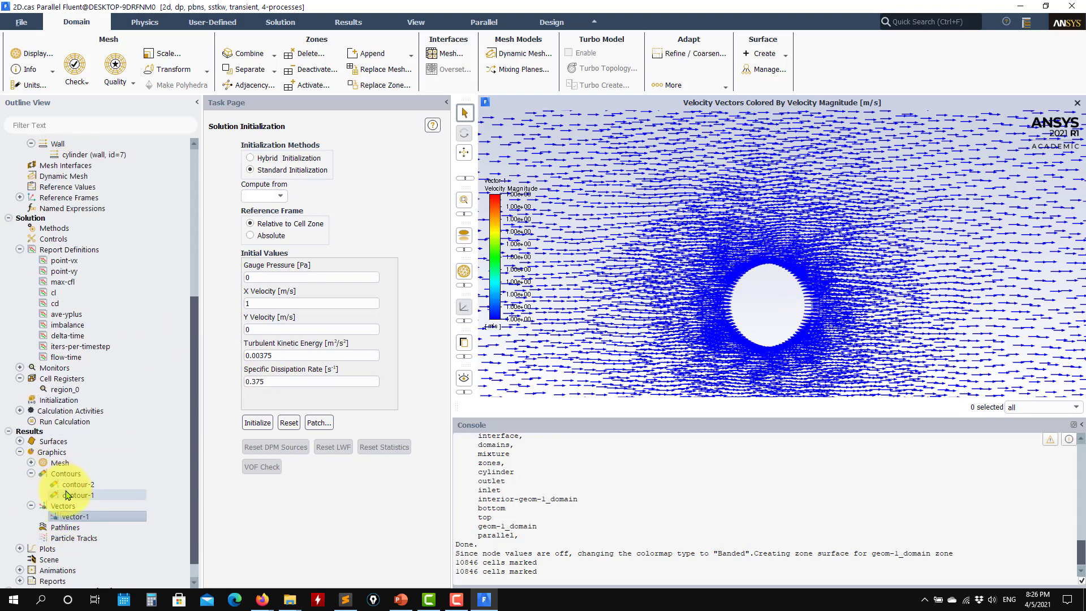
{"action": "double_click", "coordinate": [68, 495]}
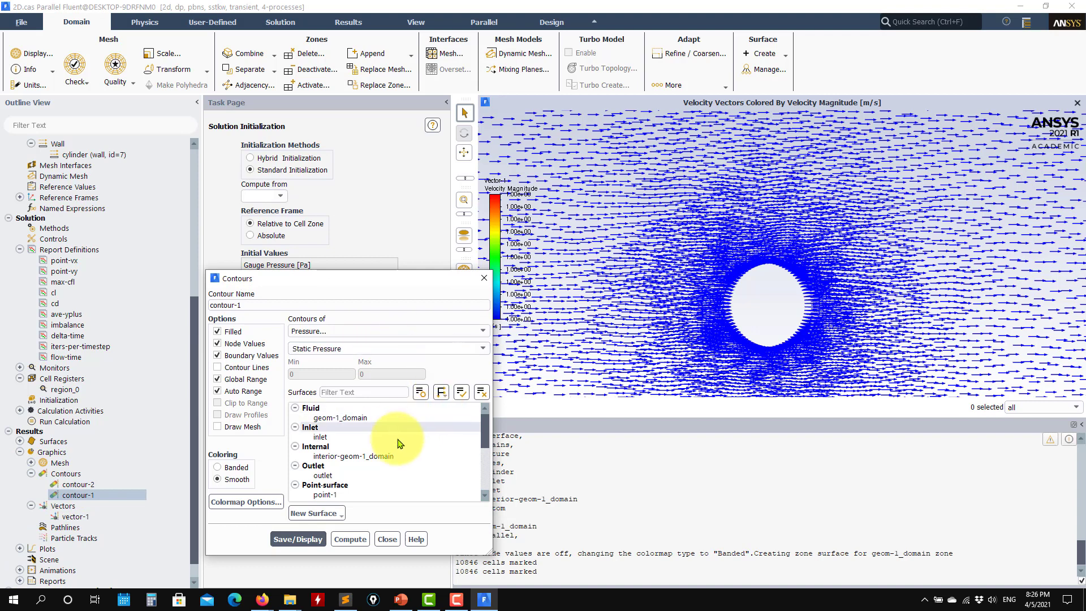
{"action": "scroll", "coordinate": [377, 464], "scroll_direction": "down", "scroll_amount": 3}
{"action": "scroll", "coordinate": [367, 475], "scroll_direction": "down", "scroll_amount": 3}
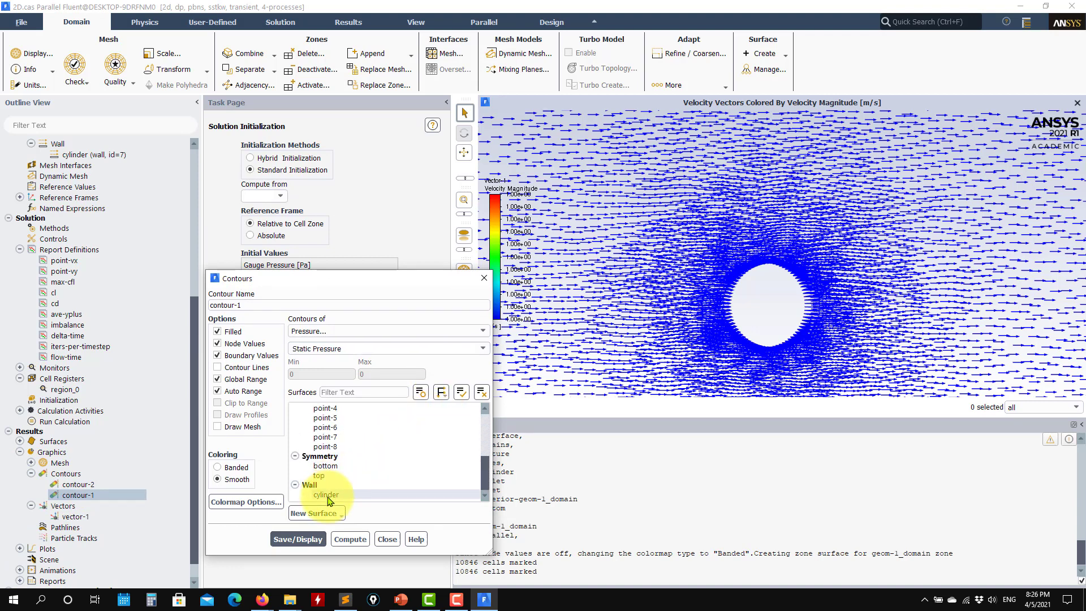
{"action": "left_click", "coordinate": [298, 539]}
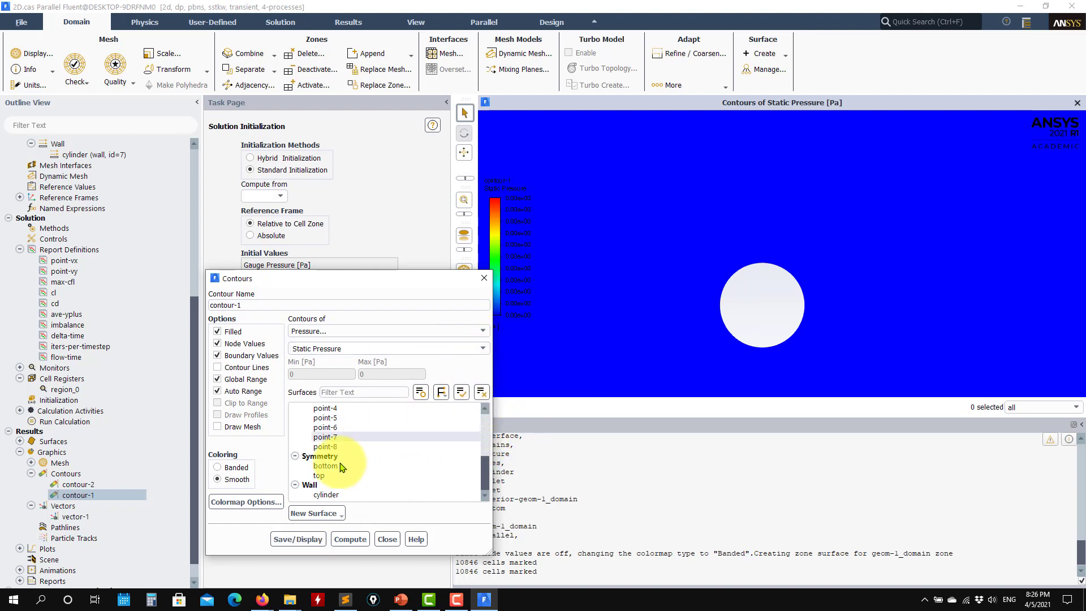
- Assign the cylinder wall surface to contour-1, redisplay the static pressure contours and close the contour settings
{"action": "left_click", "coordinate": [327, 495]}
{"action": "left_click", "coordinate": [312, 539]}
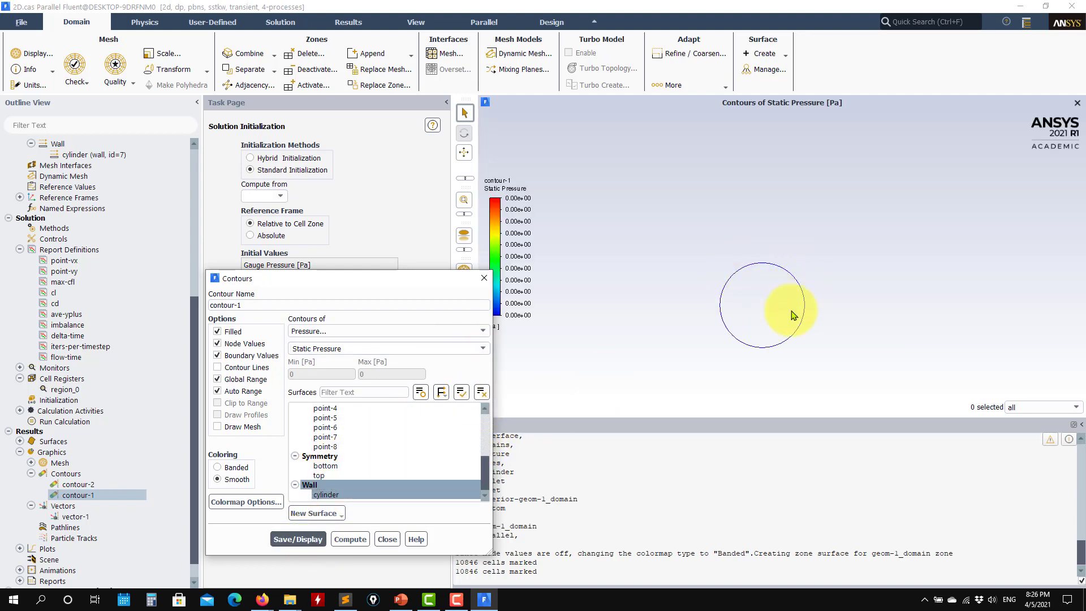
{"action": "scroll", "coordinate": [740, 291], "scroll_direction": "up", "scroll_amount": 2}
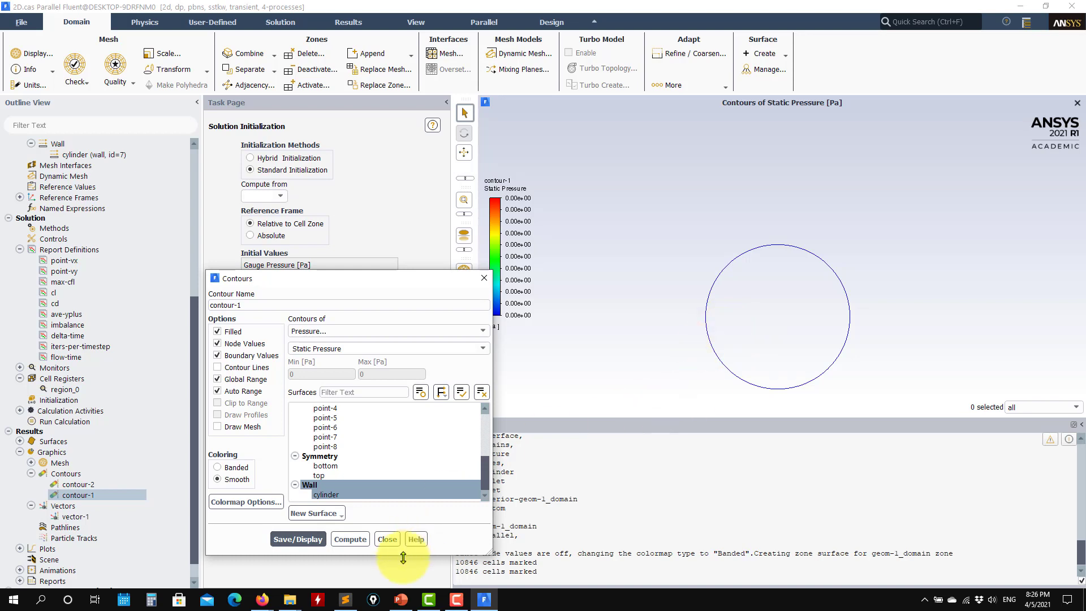
{"action": "left_click", "coordinate": [387, 540]}
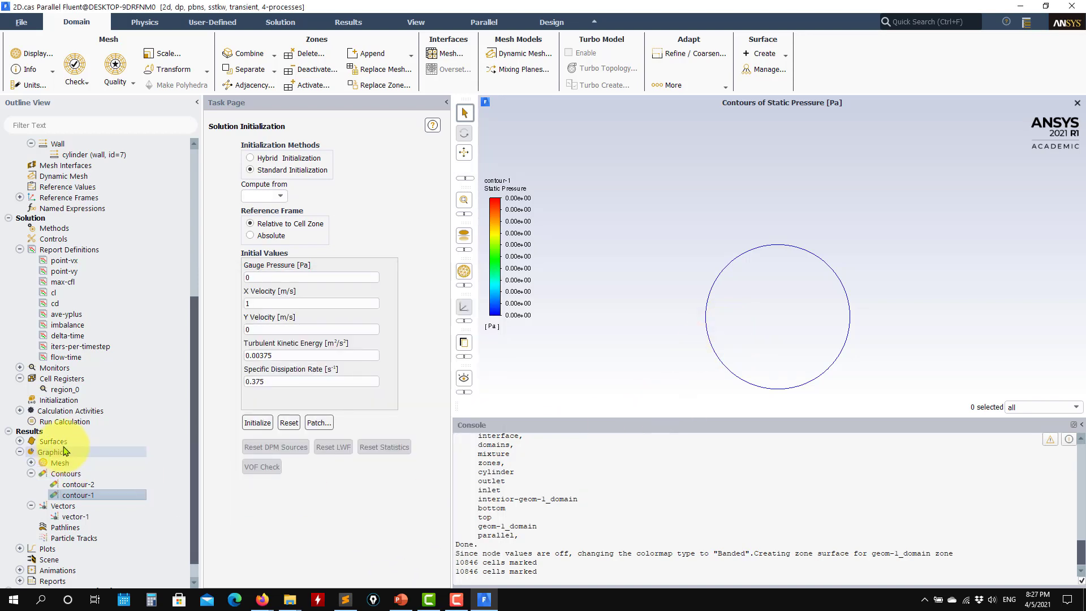
- Set the run calculation's time step size to 0.1 s and start the calculation
{"action": "left_click", "coordinate": [57, 422]}
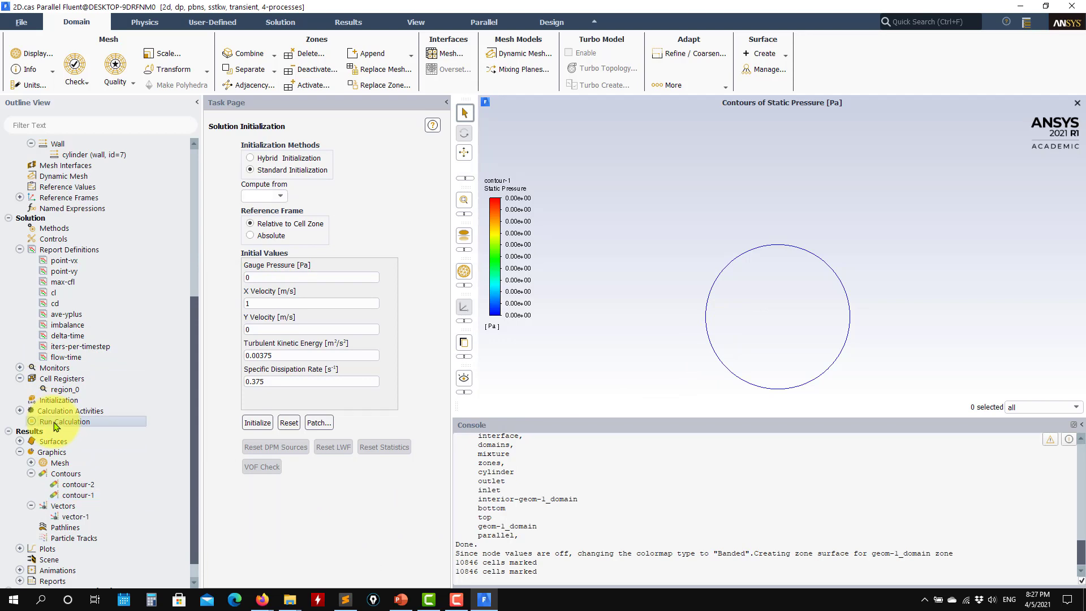
{"action": "double_click", "coordinate": [56, 423]}
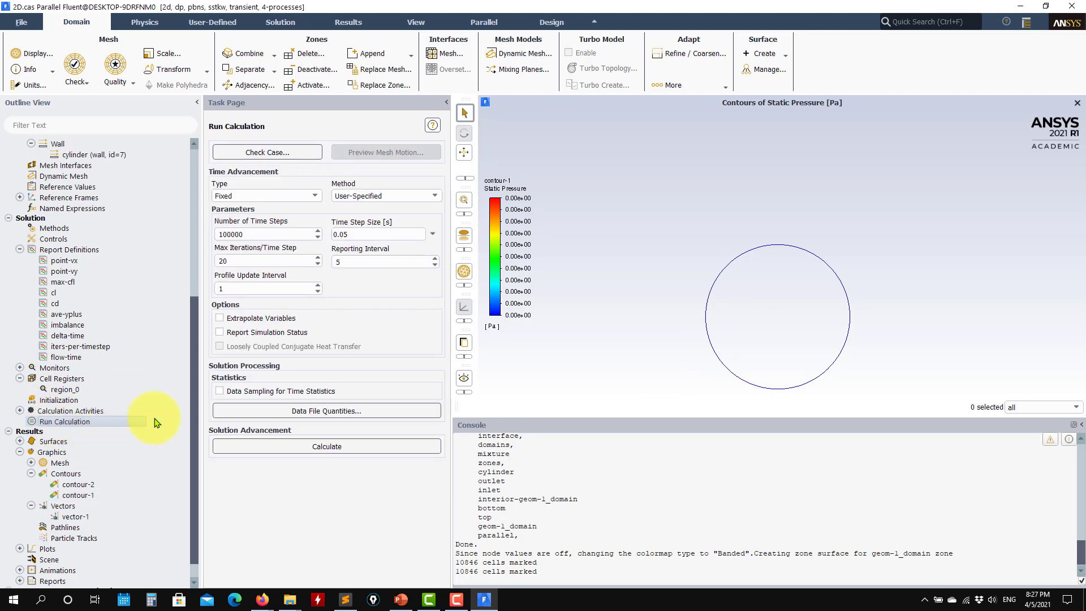
{"action": "left_click", "coordinate": [348, 231]}
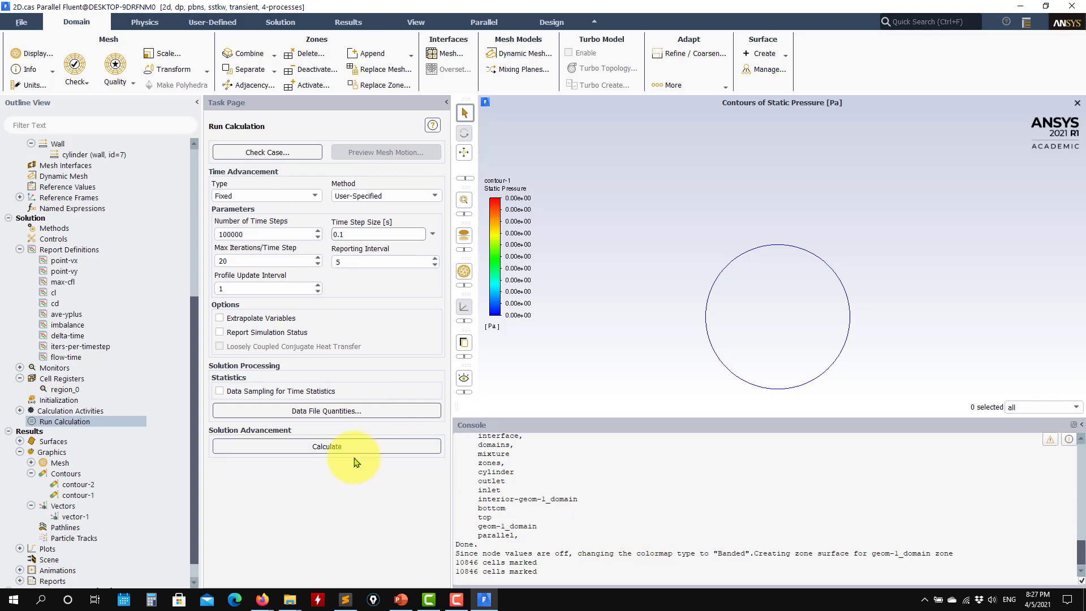
{"action": "left_click", "coordinate": [283, 450]}
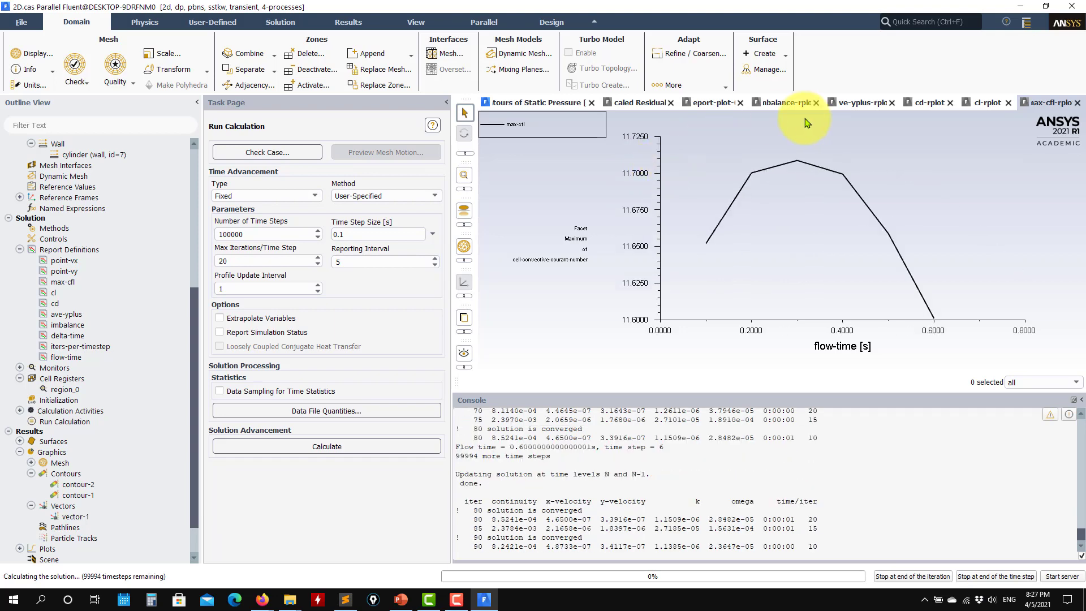
- Follow the average y-plus, drag, lift and point x-velocity report plots while the calculation runs
{"action": "left_click", "coordinate": [861, 108]}
{"action": "left_click", "coordinate": [928, 105]}
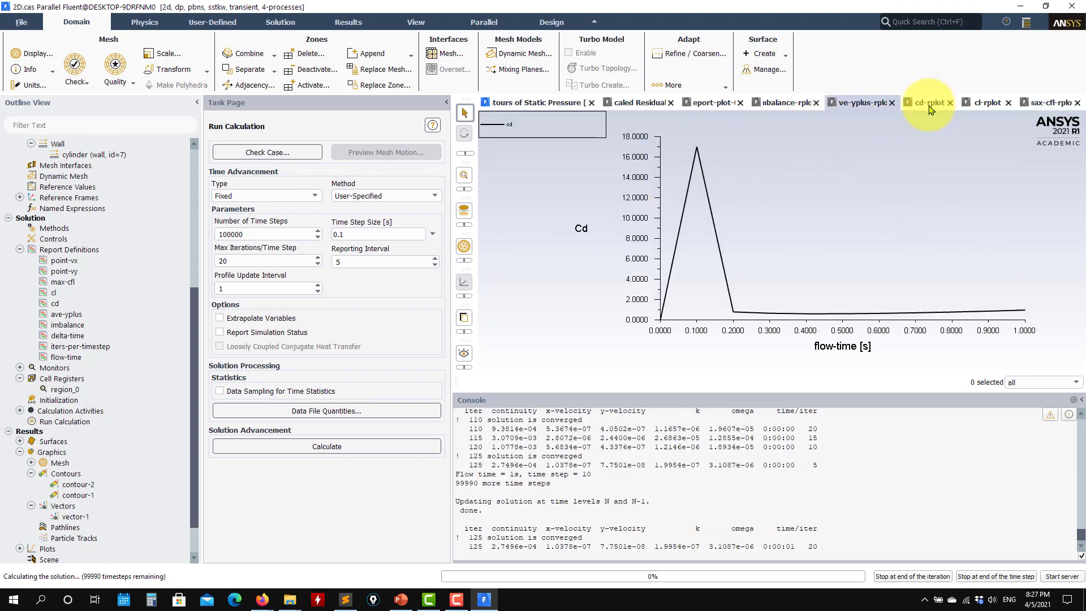
{"action": "left_click", "coordinate": [989, 106]}
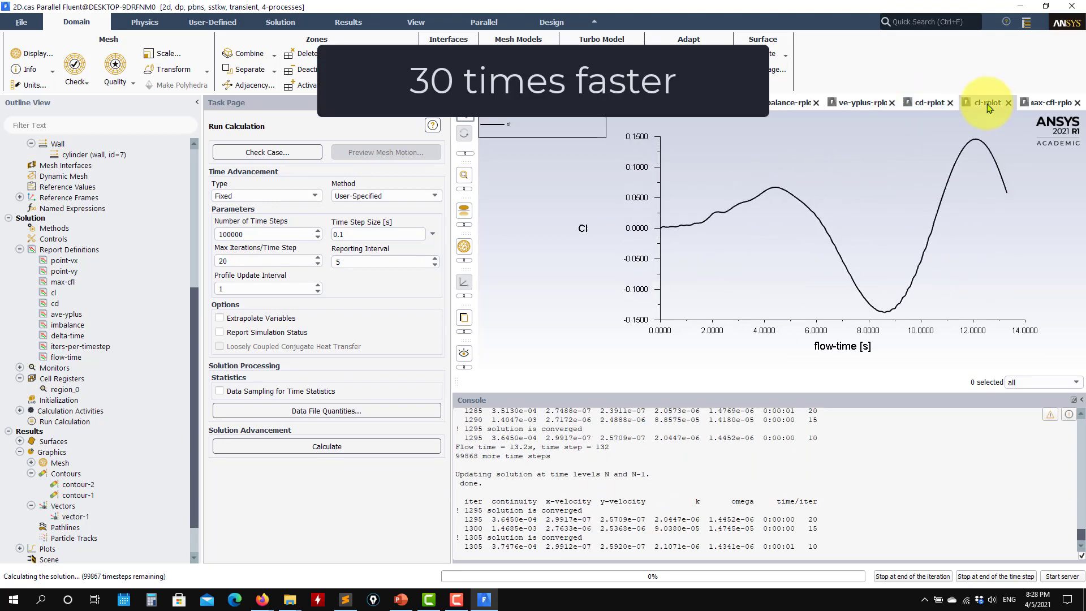
{"action": "left_click", "coordinate": [927, 104]}
{"action": "left_click", "coordinate": [986, 104]}
{"action": "left_click", "coordinate": [712, 104]}
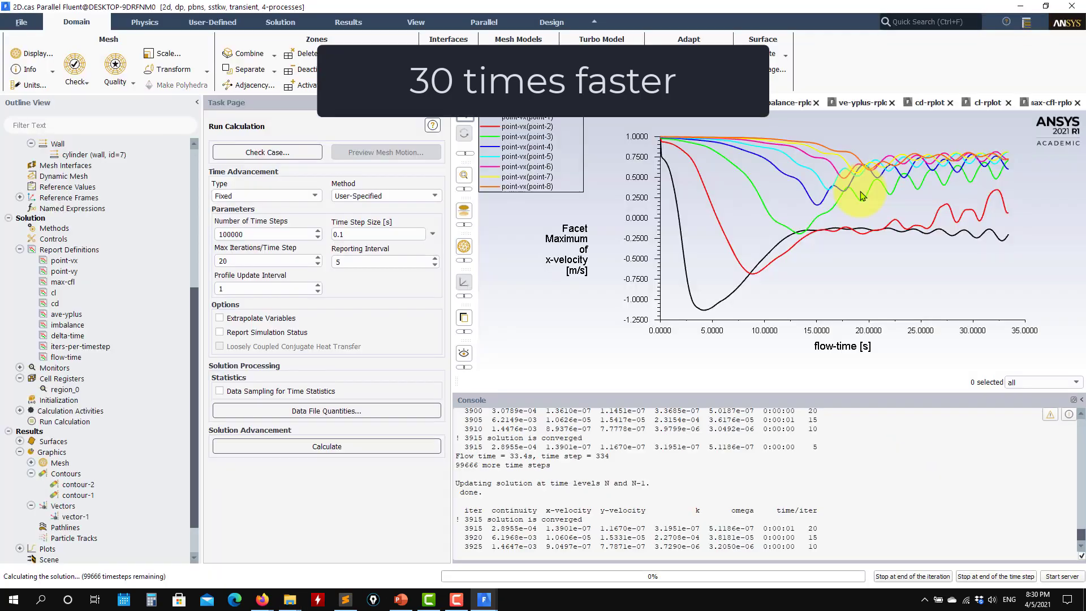
{"action": "left_click", "coordinate": [982, 103]}
{"action": "left_click", "coordinate": [929, 104]}
{"action": "left_click", "coordinate": [860, 103]}
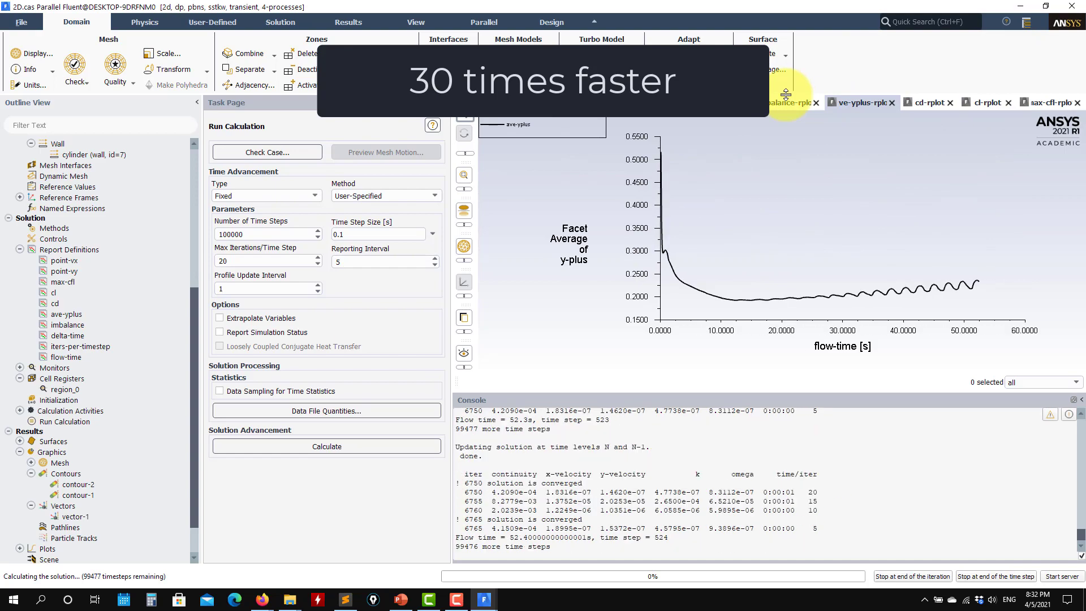
{"action": "left_click", "coordinate": [928, 103]}
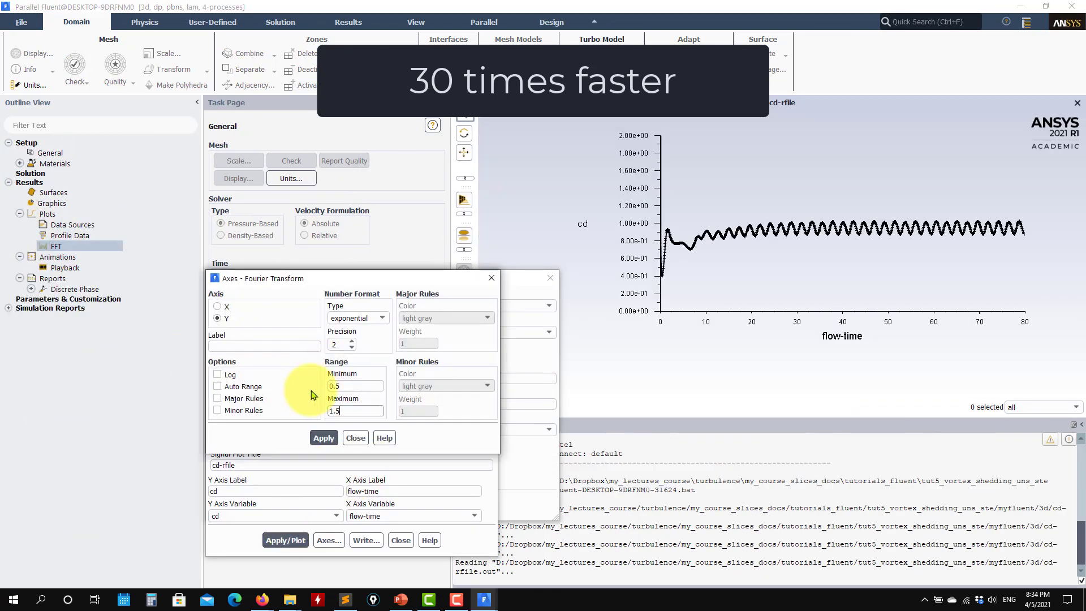
- Apply a Y-axis range of 0.5 to 1.5 to the cd-rfile signal plot in the Fourier Transform session
{"action": "left_click", "coordinate": [323, 438]}
{"action": "left_click", "coordinate": [355, 438]}
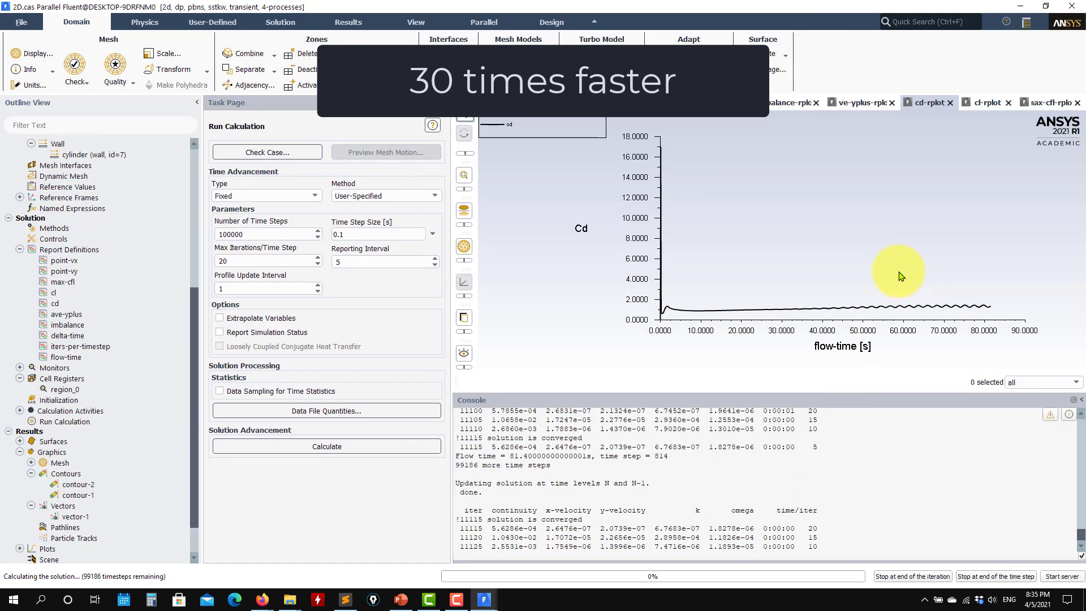
- Follow the 2D case's lift plot until the calculation ends, then review the max-cfl, lift, drag and average y-plus plots
{"action": "left_click", "coordinate": [987, 103]}
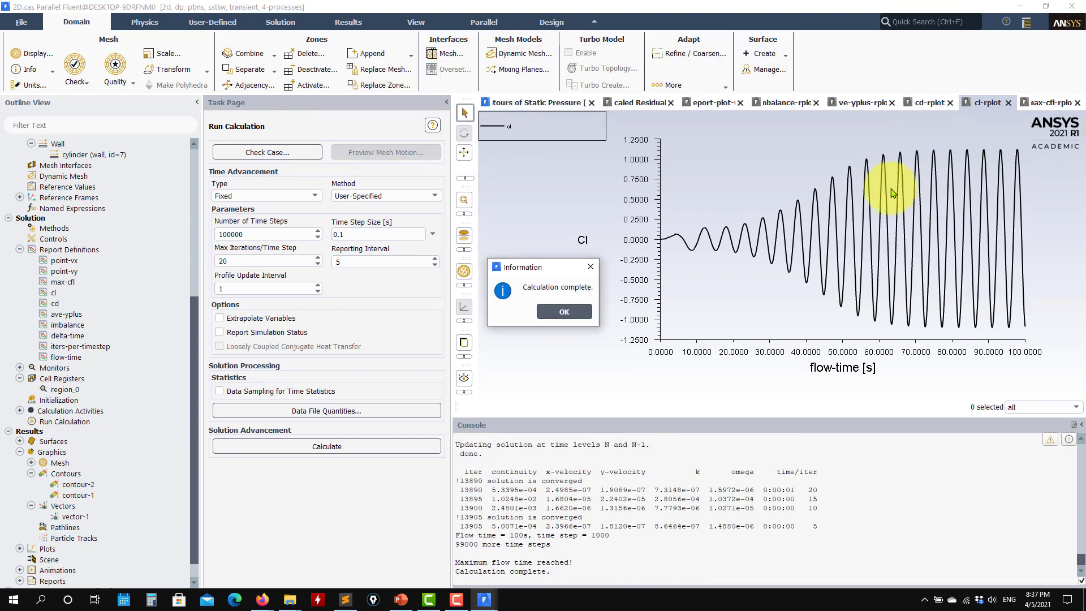
{"action": "left_click", "coordinate": [572, 312]}
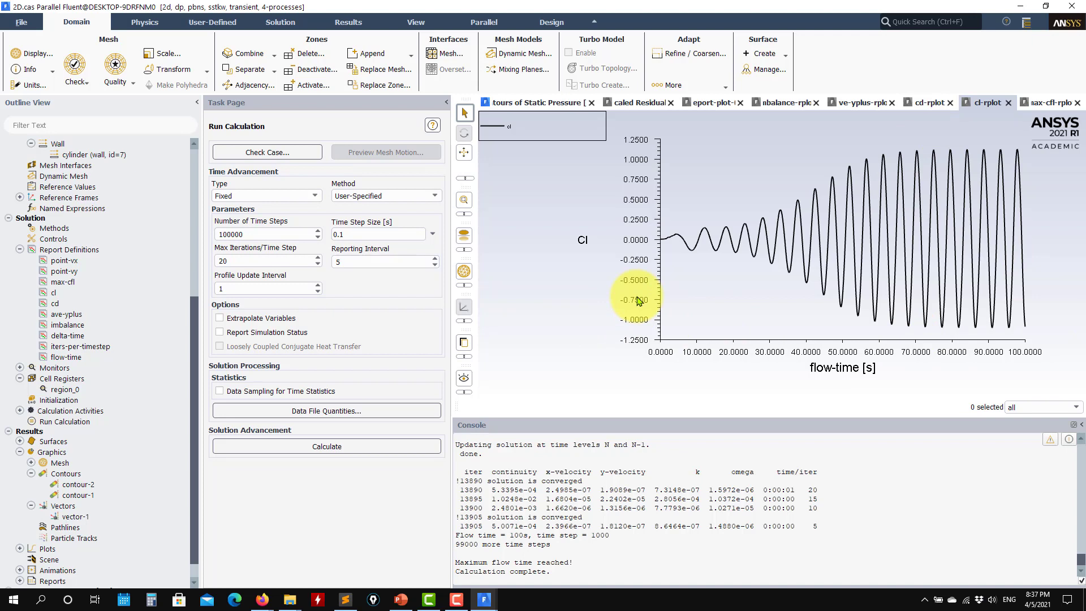
{"action": "left_click_drag", "start_coordinate": [422, 234], "coordinate": [324, 237]}
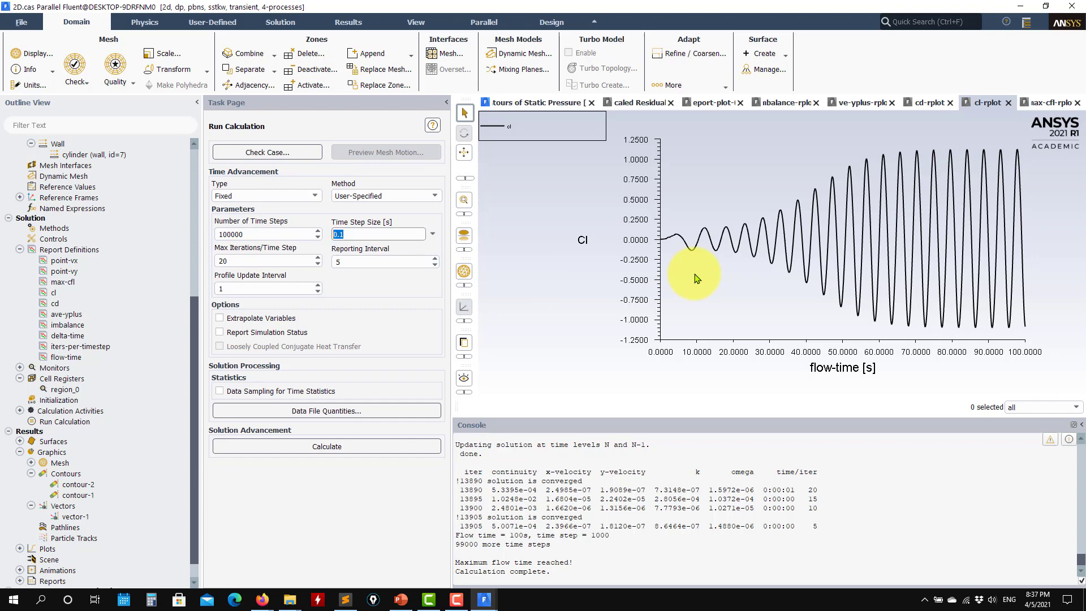
{"action": "left_click", "coordinate": [1051, 104]}
{"action": "left_click", "coordinate": [985, 103]}
{"action": "left_click", "coordinate": [927, 102]}
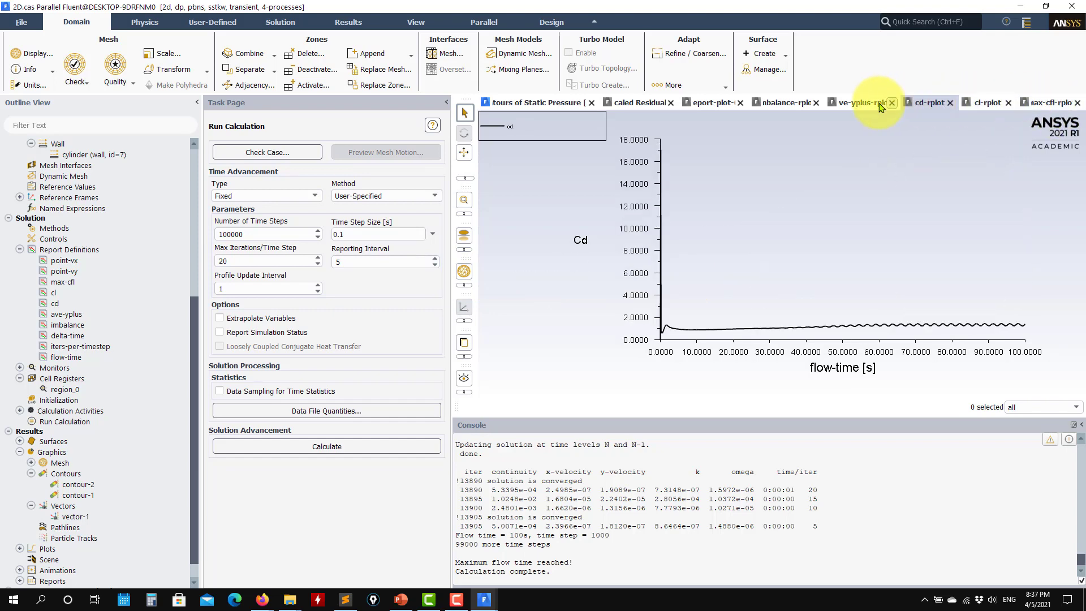
{"action": "left_click", "coordinate": [850, 105]}
{"action": "left_click", "coordinate": [987, 102]}
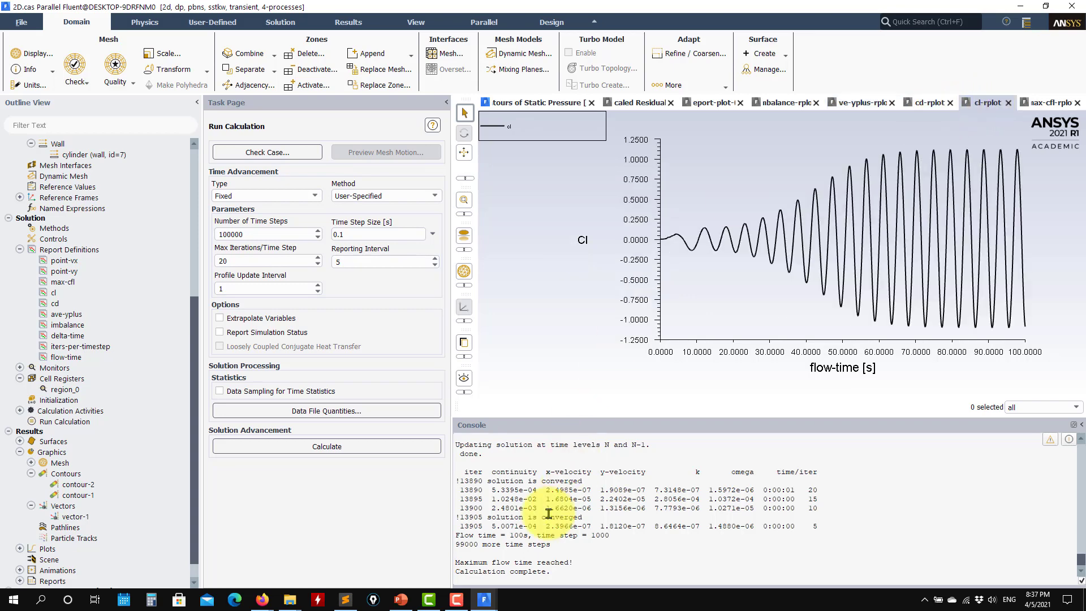
- Close the Fourier Transform dialog in the 3D Fluent session and return to the 2D case session
{"action": "left_click", "coordinate": [484, 600]}
{"action": "left_click", "coordinate": [560, 564]}
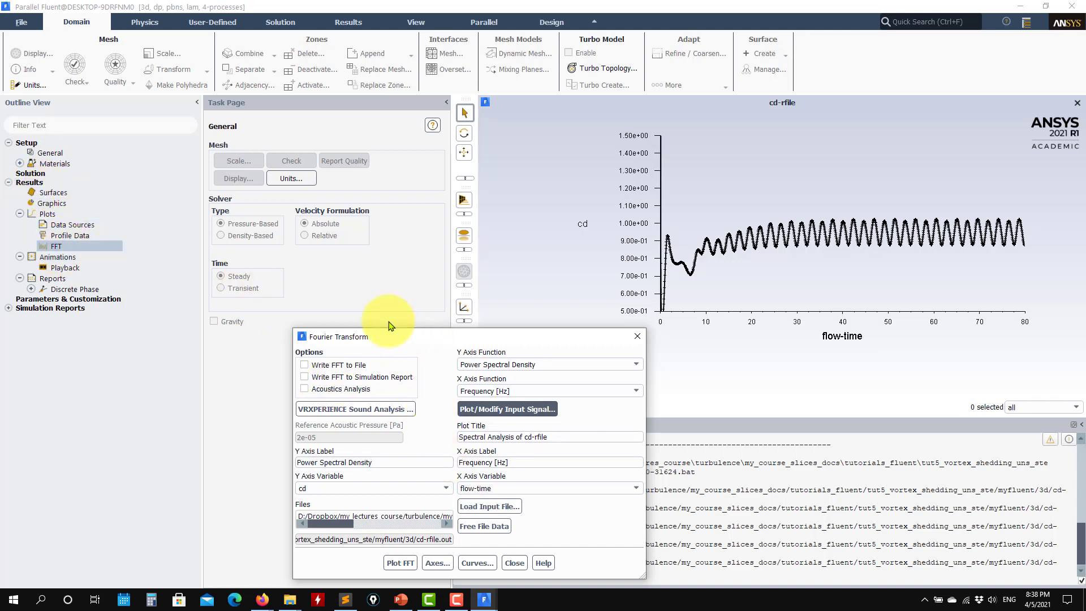
{"action": "left_click_drag", "start_coordinate": [387, 337], "coordinate": [213, 229]}
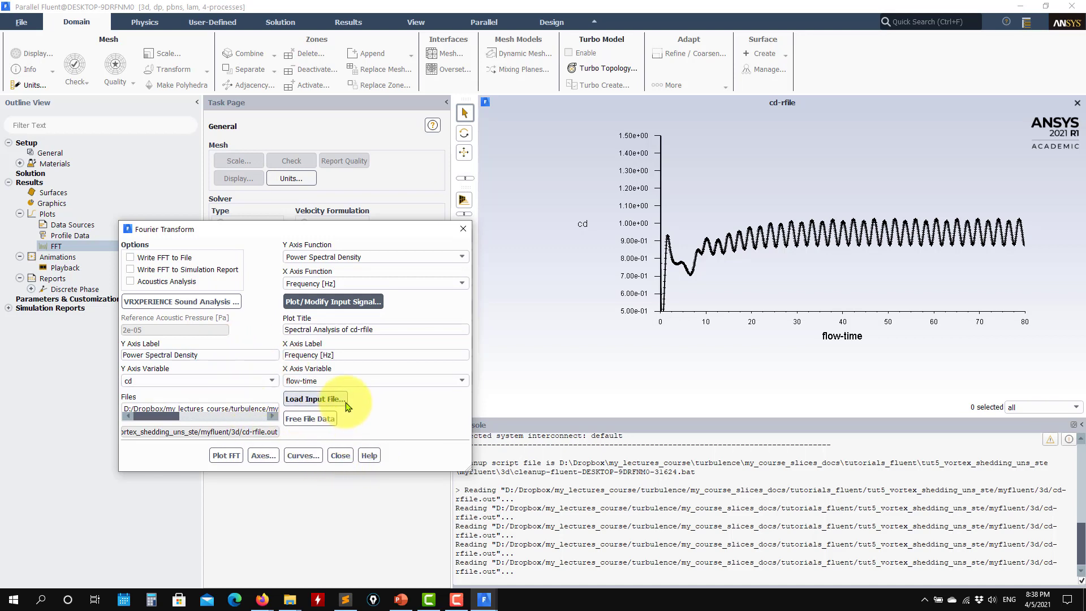
{"action": "left_click", "coordinate": [315, 418]}
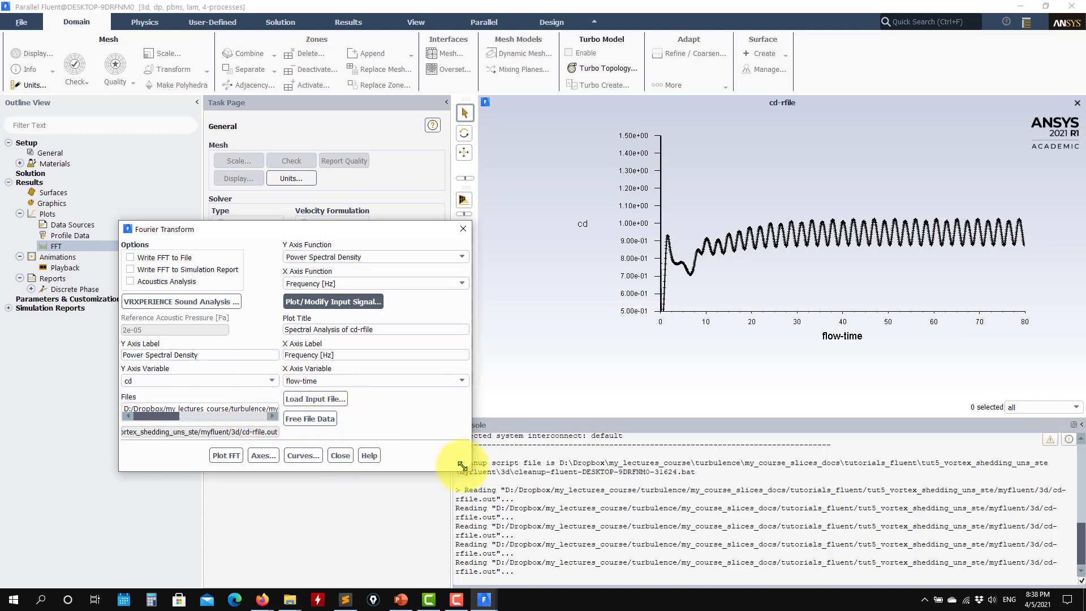
{"action": "left_click_drag", "start_coordinate": [470, 469], "coordinate": [478, 569]}
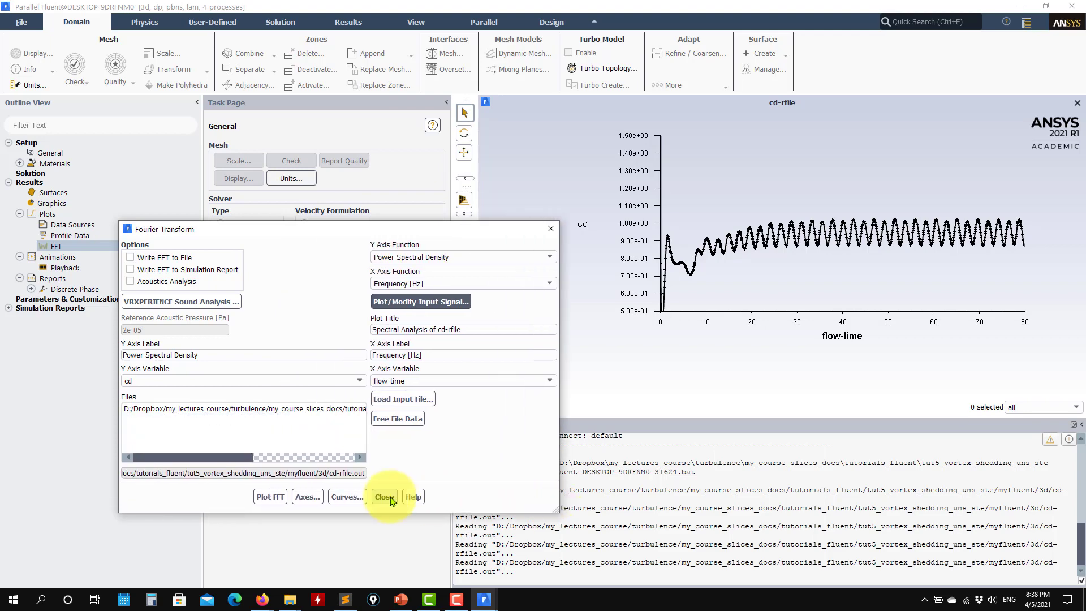
{"action": "left_click", "coordinate": [389, 562]}
{"action": "left_click_drag", "start_coordinate": [817, 8], "coordinate": [541, 187]}
{"action": "left_click", "coordinate": [542, 187]}
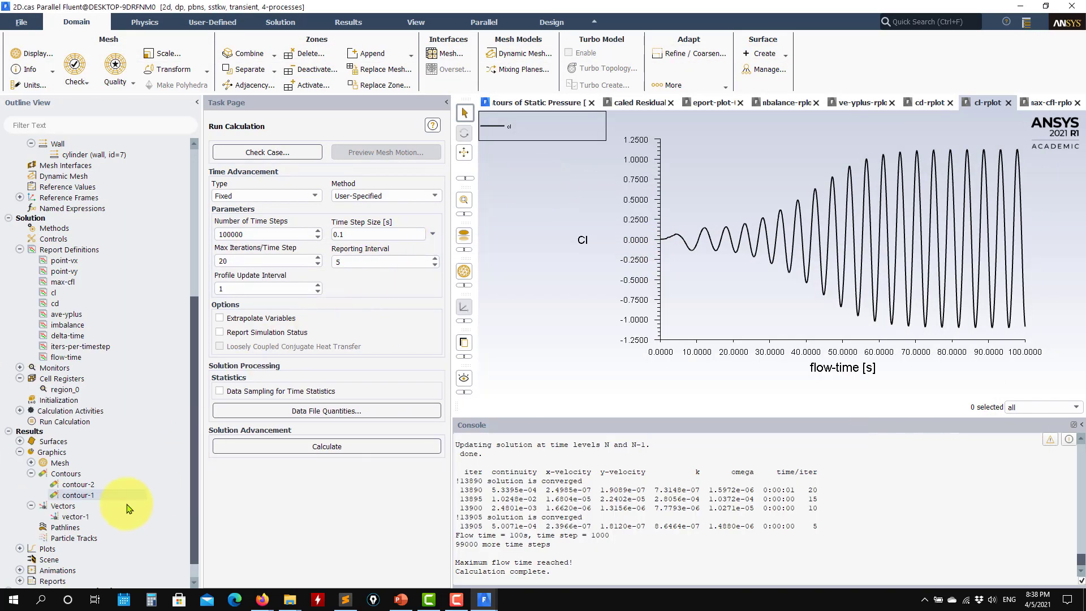
- Load cd-rfile.out from the 2D folder into the FFT tool and plot its drag signal against flow-time
{"action": "scroll", "coordinate": [113, 511], "scroll_direction": "down", "scroll_amount": 1}
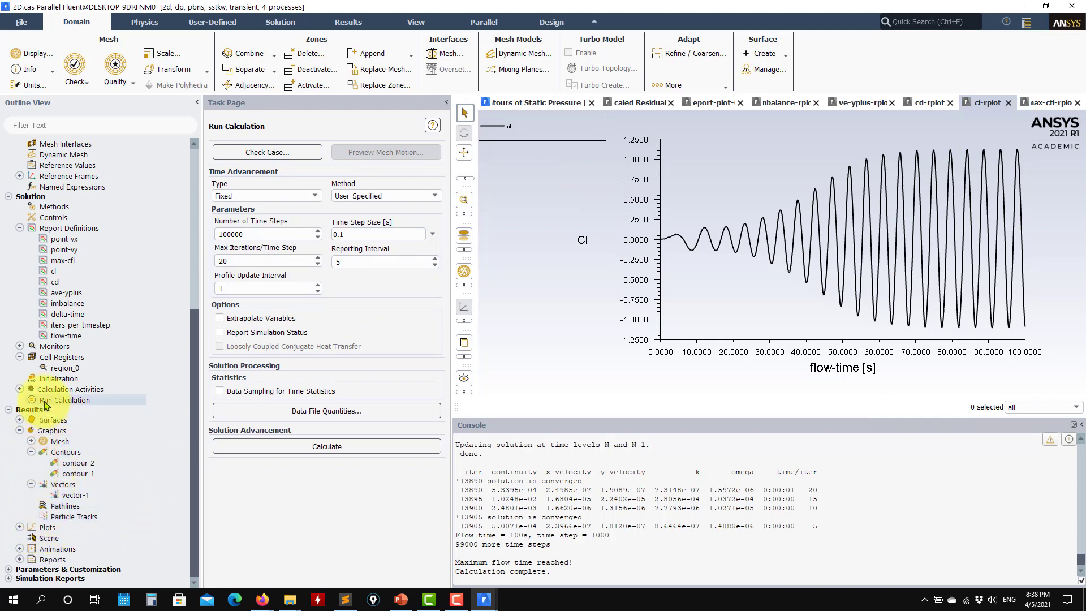
{"action": "left_click", "coordinate": [19, 431]}
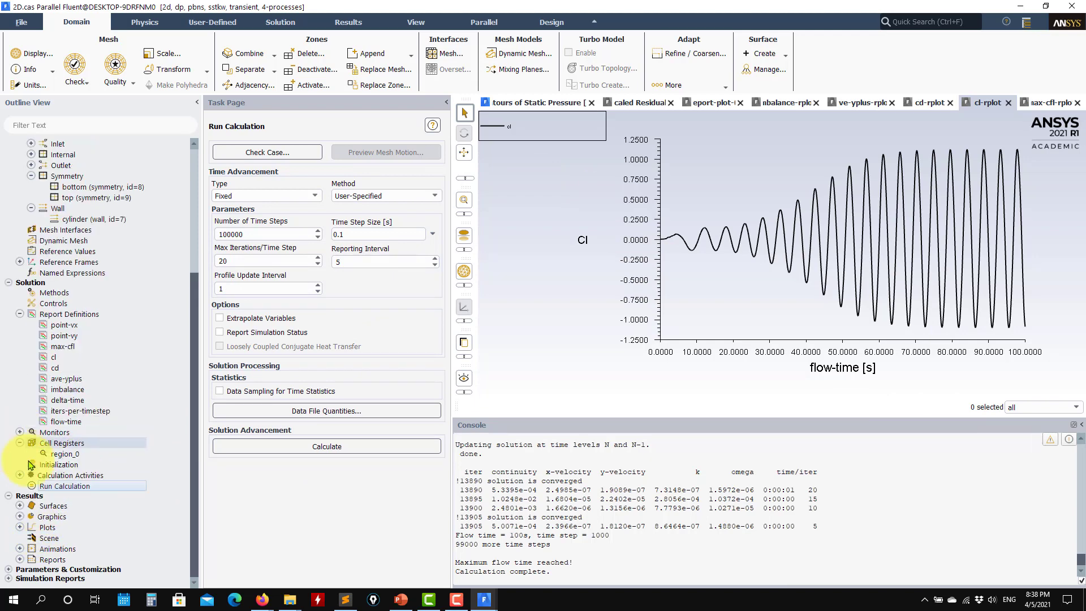
{"action": "left_click", "coordinate": [20, 527]}
{"action": "scroll", "coordinate": [84, 520], "scroll_direction": "down", "scroll_amount": 2}
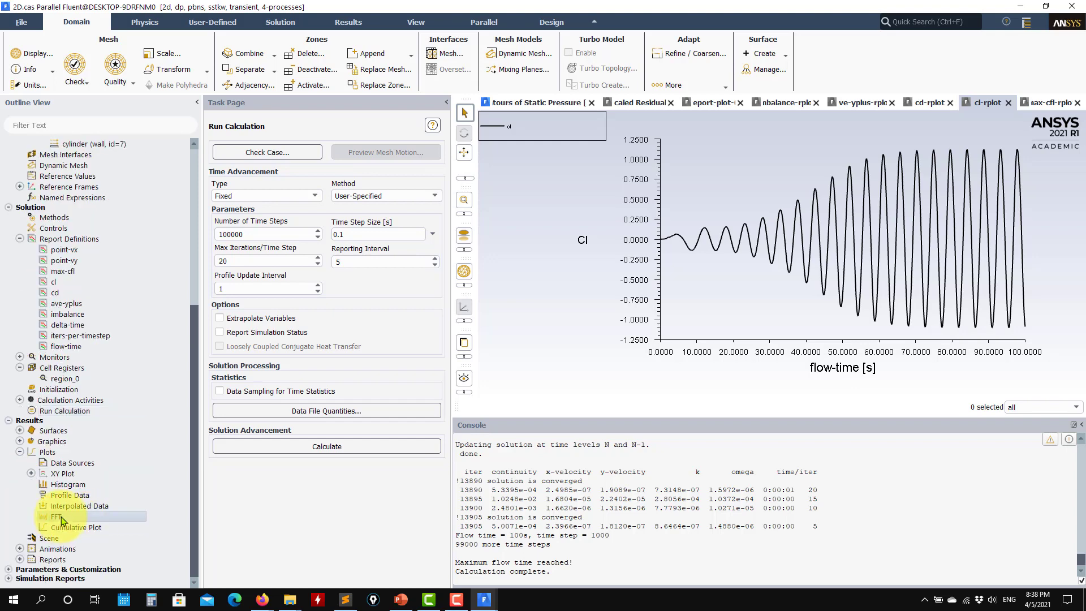
{"action": "double_click", "coordinate": [57, 516]}
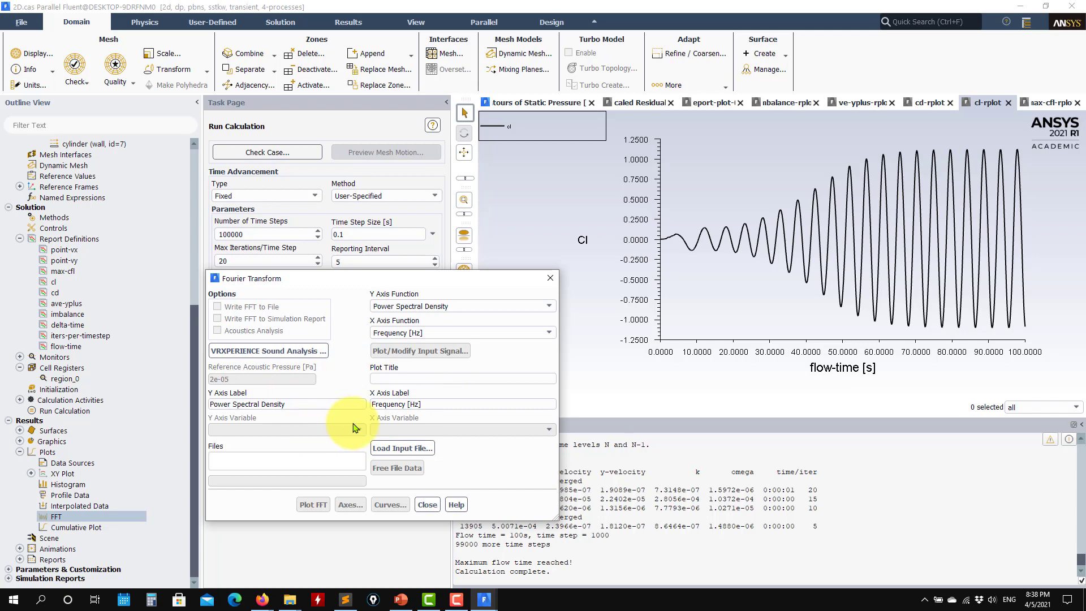
{"action": "left_click", "coordinate": [396, 448]}
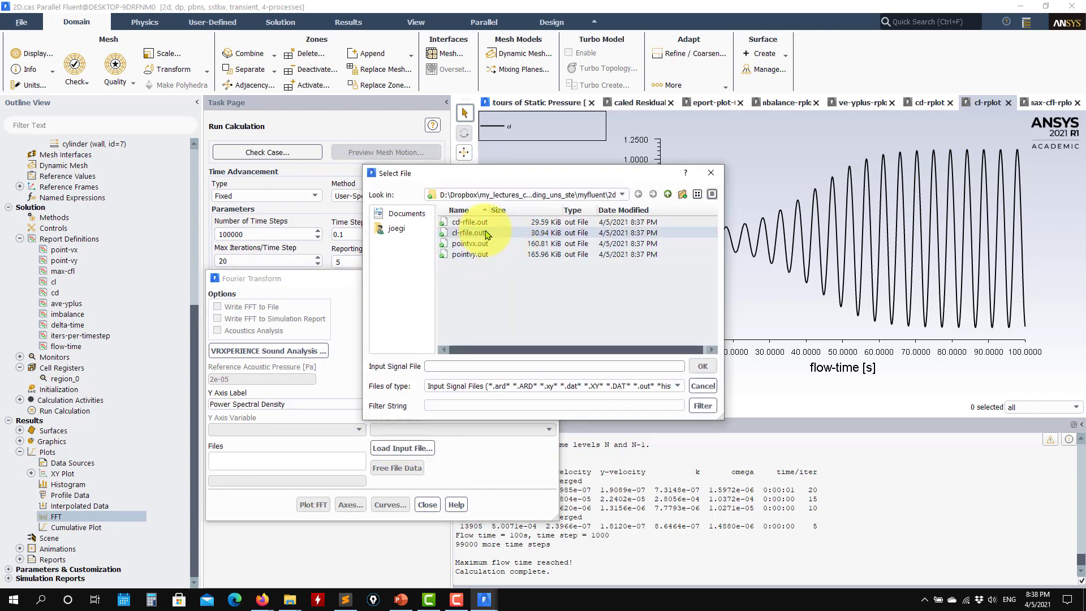
{"action": "left_click", "coordinate": [474, 222]}
{"action": "left_click", "coordinate": [703, 367]}
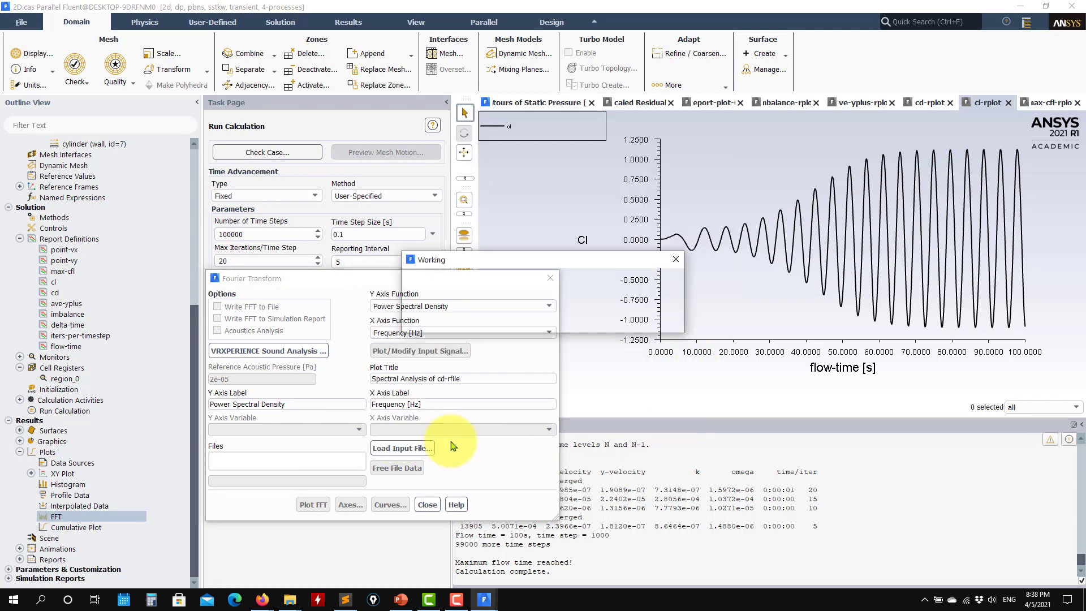
{"action": "left_click", "coordinate": [416, 351]}
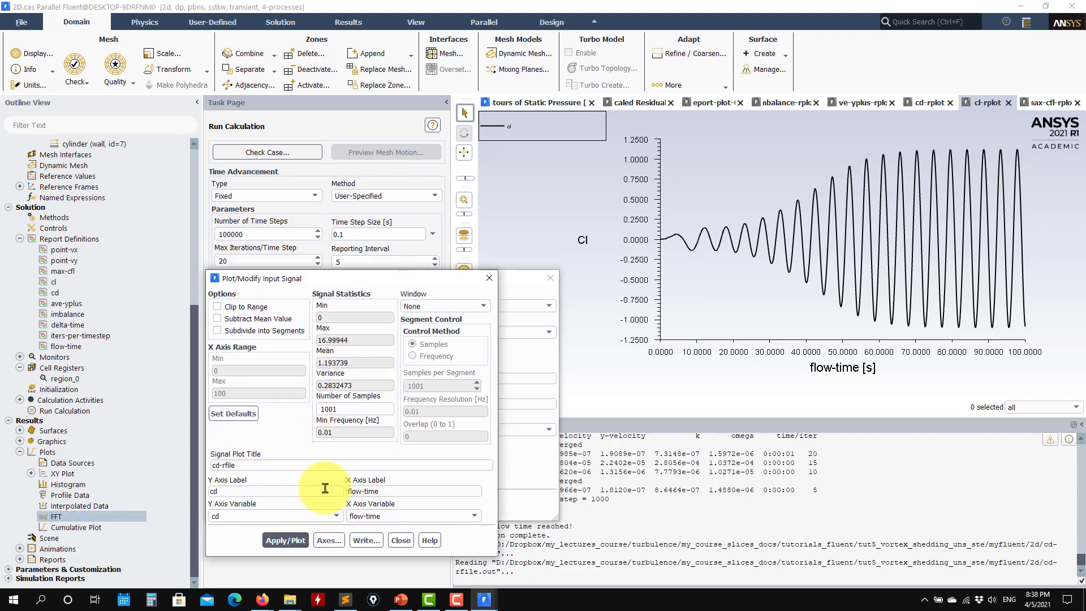
{"action": "left_click", "coordinate": [285, 540]}
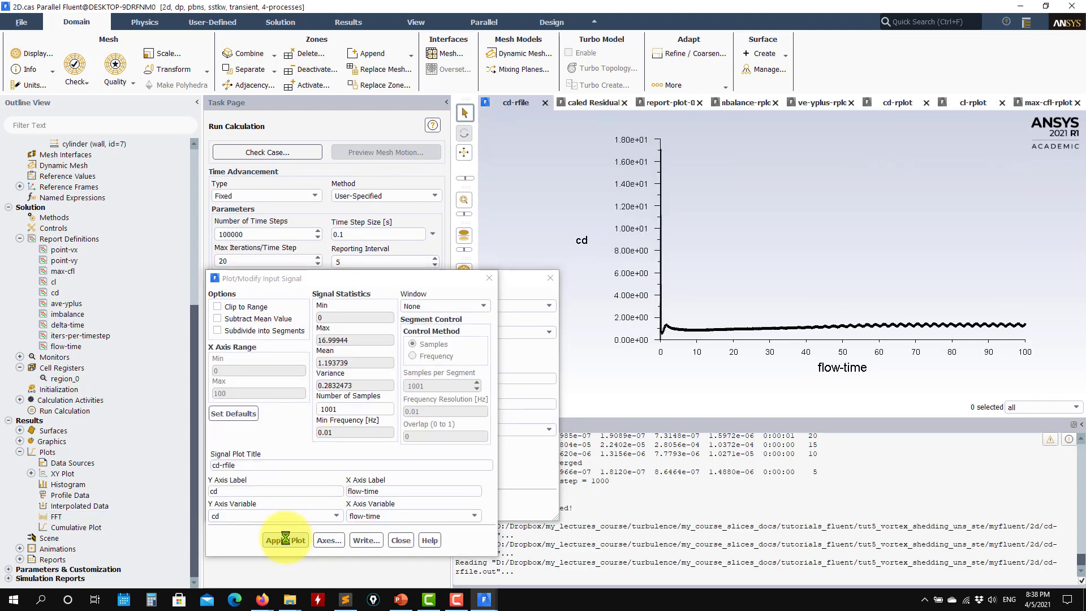
- Turn off auto range for the cd-rfile plot's Y axis, set its range to 0.5 to 1.5 and replot the signal
{"action": "left_click", "coordinate": [329, 540]}
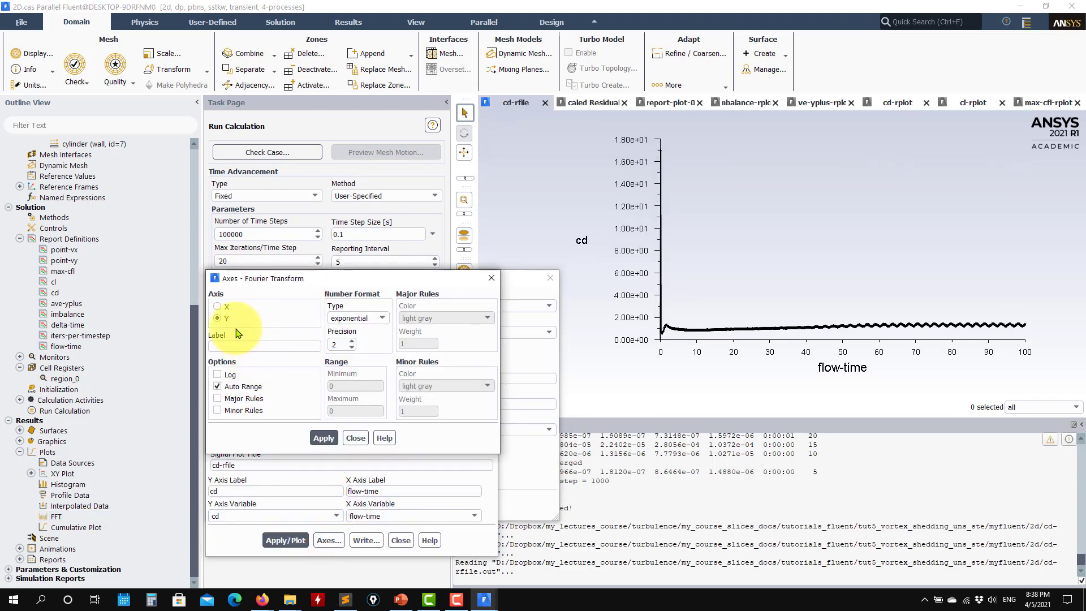
{"action": "left_click", "coordinate": [230, 391]}
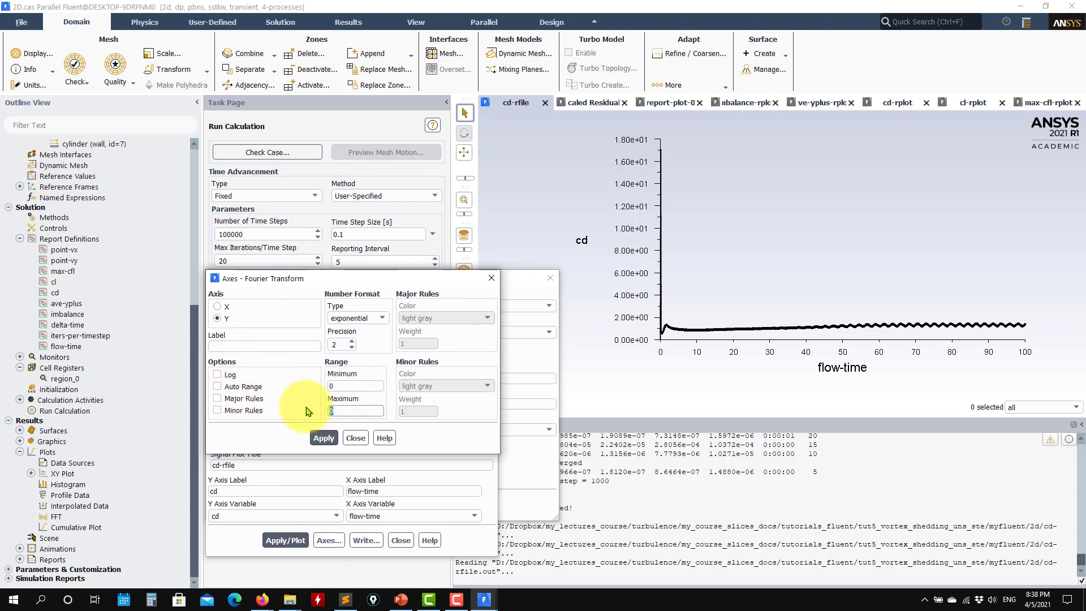
{"action": "type", "text": "1.5"}
{"action": "left_click", "coordinate": [361, 382]}
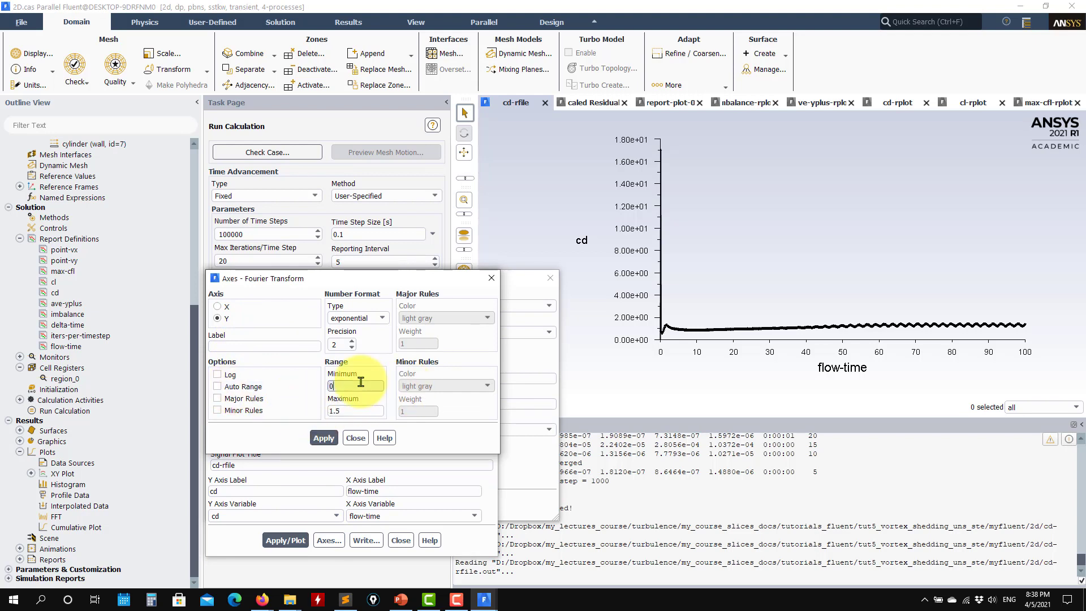
{"action": "type", "text": "0.5"}
{"action": "left_click", "coordinate": [324, 438]}
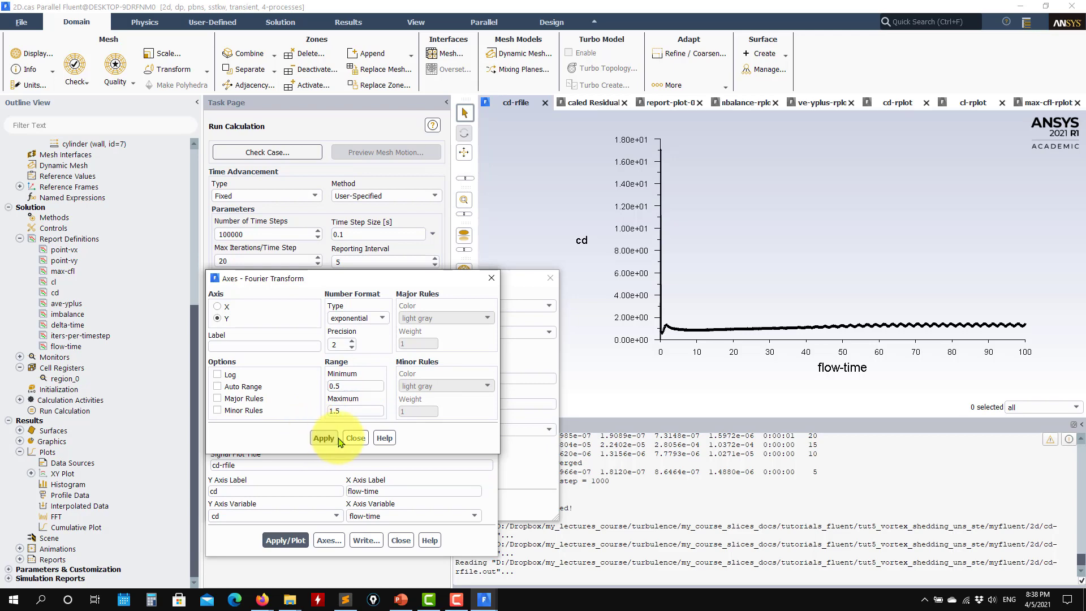
{"action": "left_click", "coordinate": [356, 438]}
{"action": "left_click", "coordinate": [286, 540]}
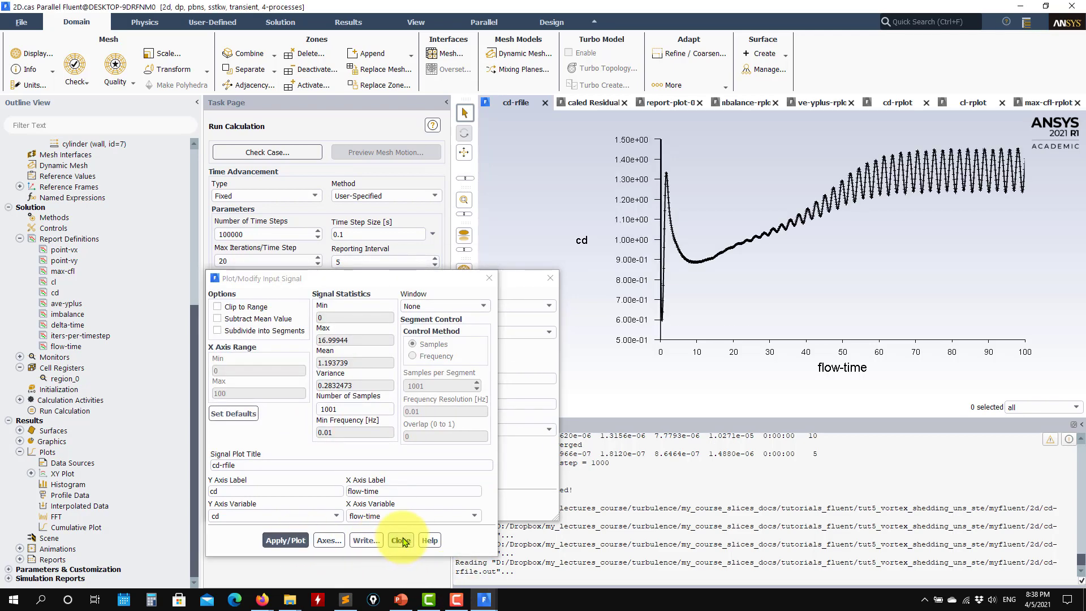
{"action": "left_click", "coordinate": [401, 540]}
- Compare the 3D session's cd-rfile plot with the 2D one, and close the 2D case's Fourier Transform dialog
{"action": "mouse_move", "coordinate": [483, 604]}
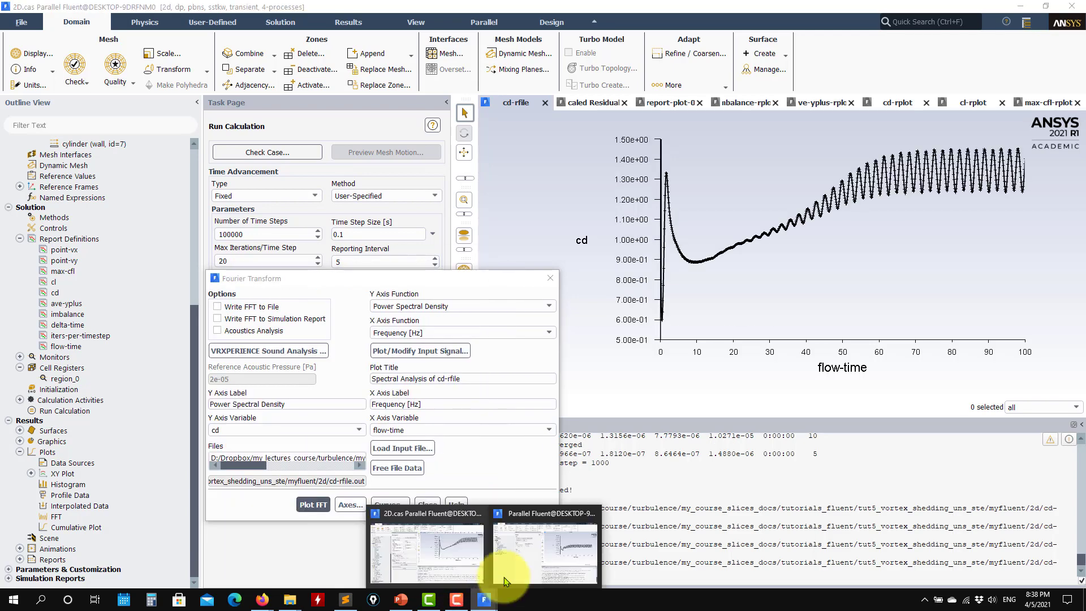
{"action": "left_click", "coordinate": [534, 560]}
{"action": "left_click_drag", "start_coordinate": [803, 277], "coordinate": [415, 68]}
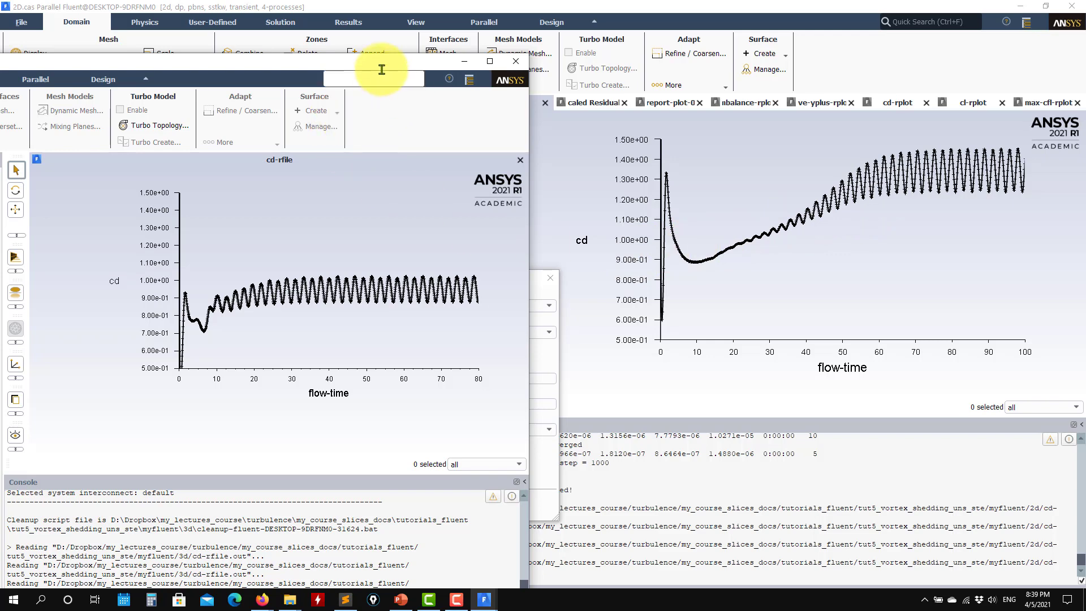
{"action": "left_click_drag", "start_coordinate": [389, 62], "coordinate": [889, 85]}
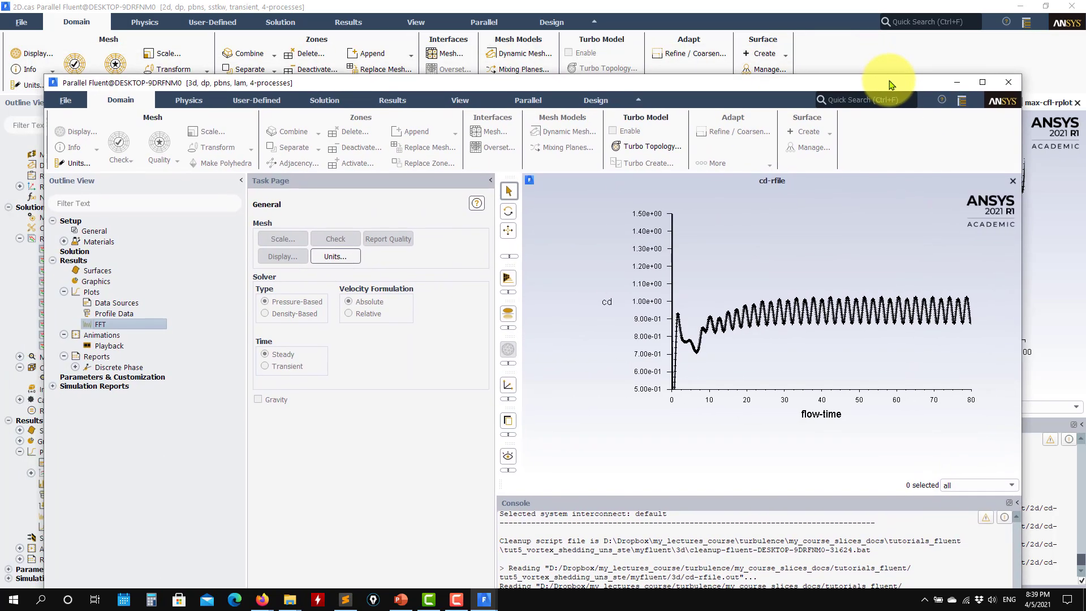
{"action": "left_click", "coordinate": [965, 85]}
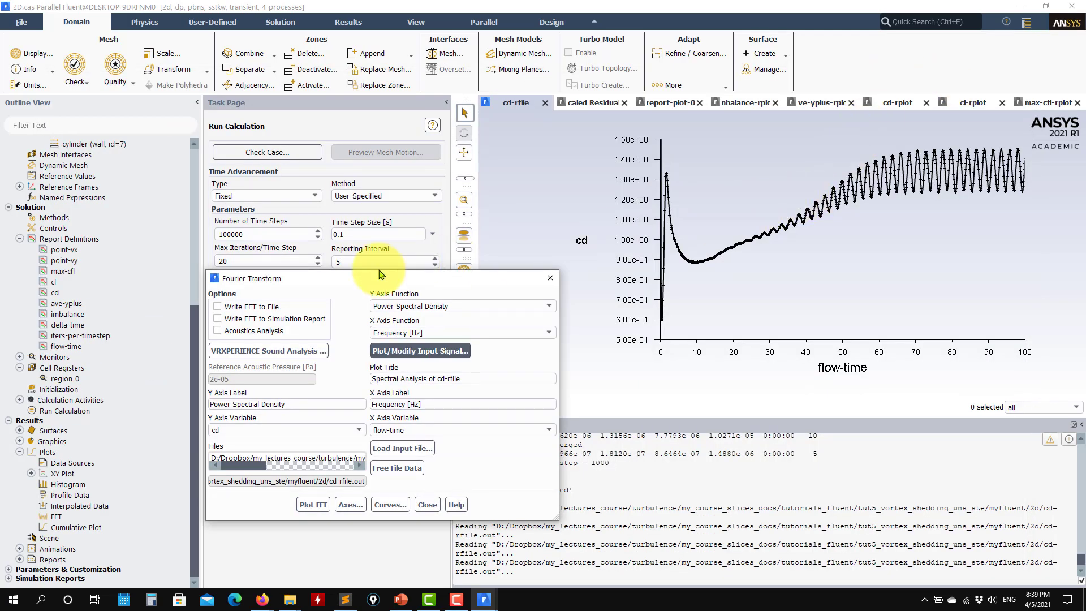
{"action": "left_click_drag", "start_coordinate": [316, 278], "coordinate": [422, 305]}
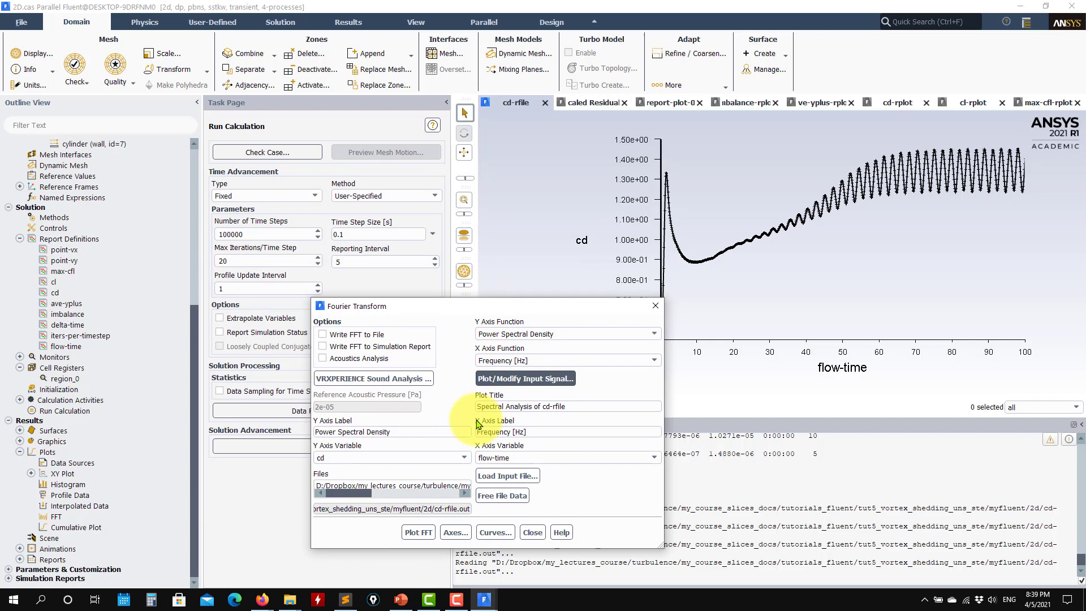
{"action": "left_click", "coordinate": [532, 532]}
- Set the velocity magnitude of the inlet boundary condition to 2 m/s
{"action": "scroll", "coordinate": [102, 334], "scroll_direction": "up", "scroll_amount": 5}
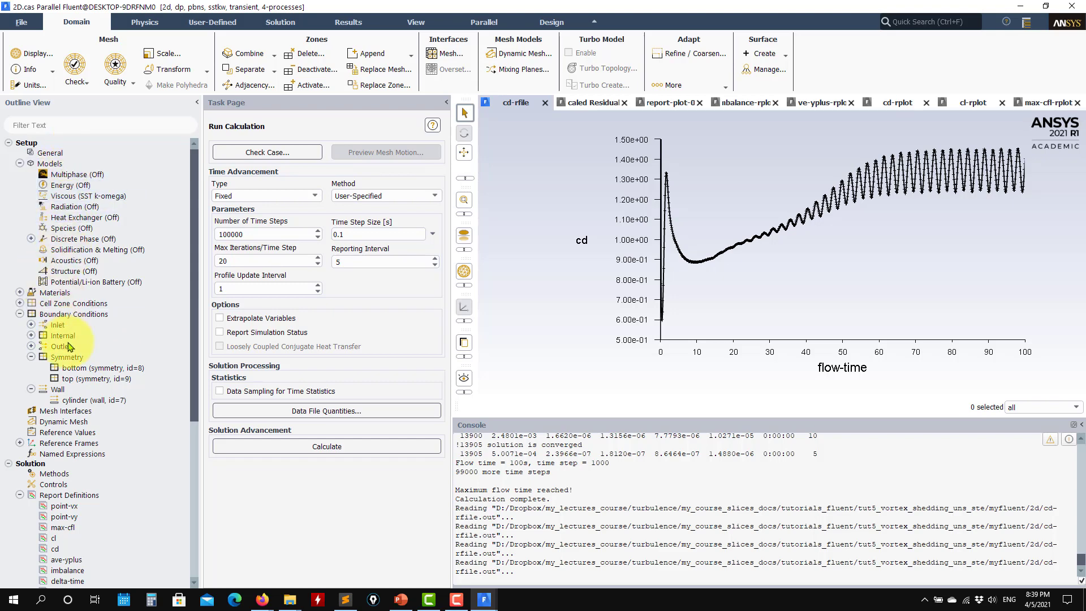
{"action": "left_click", "coordinate": [32, 326]}
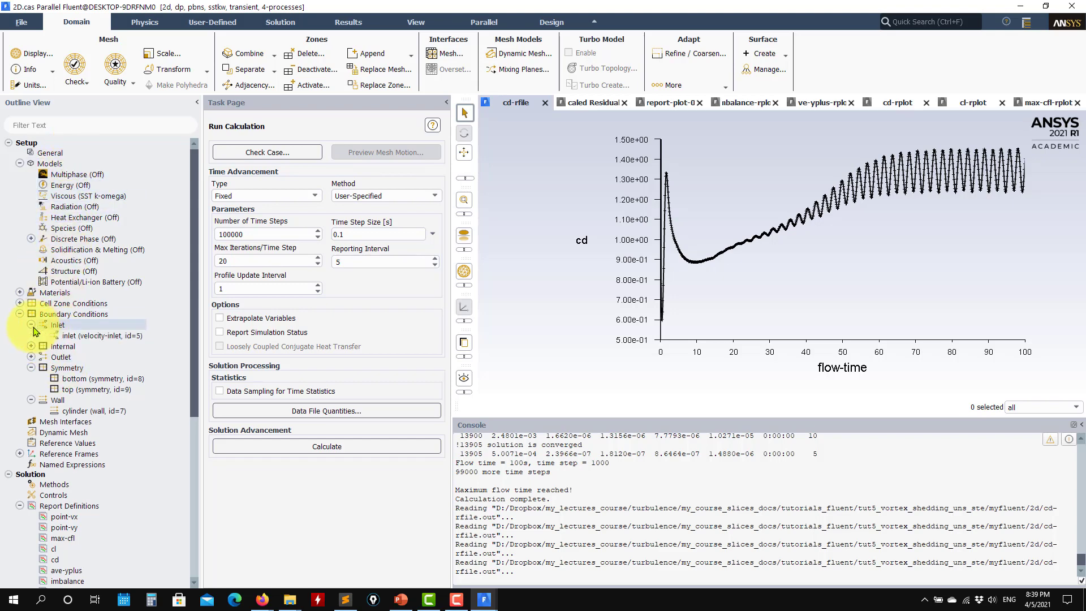
{"action": "left_click", "coordinate": [93, 336]}
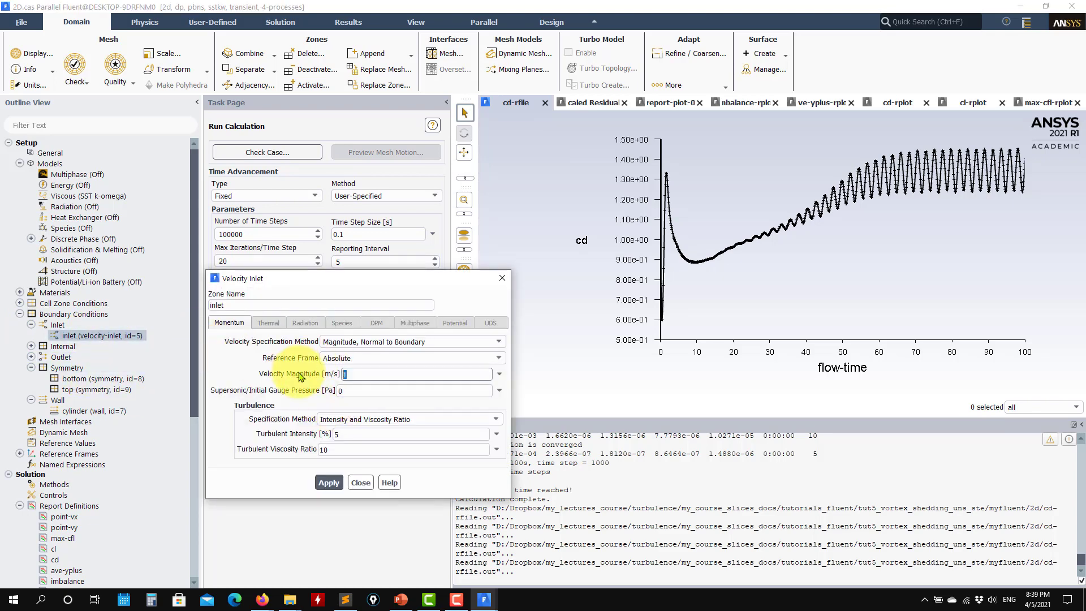
{"action": "double_click", "coordinate": [346, 374]}
{"action": "type", "text": "2"}
{"action": "left_click", "coordinate": [327, 483]}
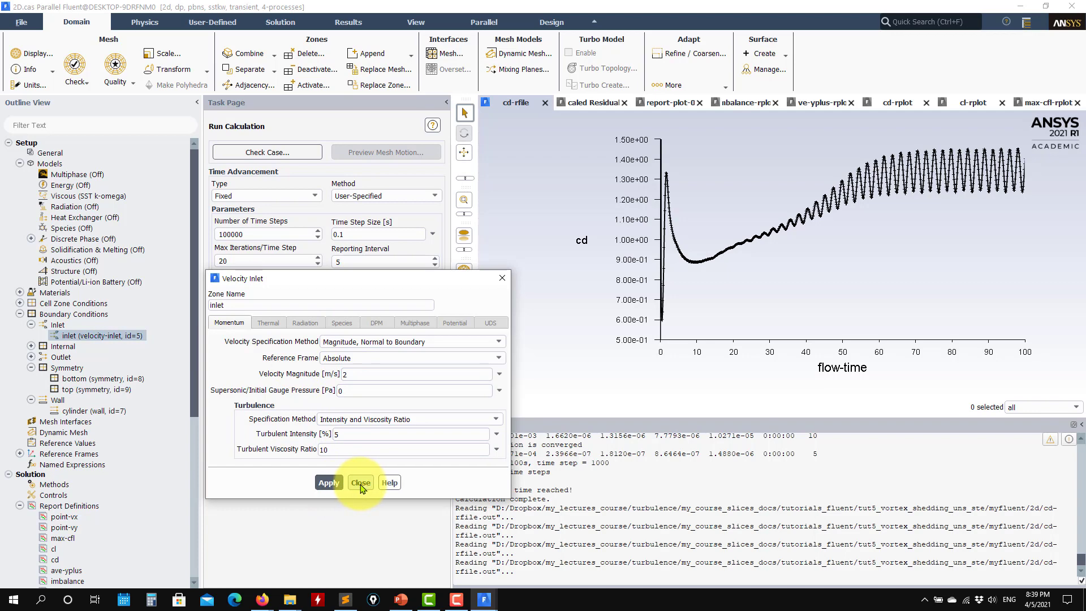
{"action": "left_click", "coordinate": [361, 483]}
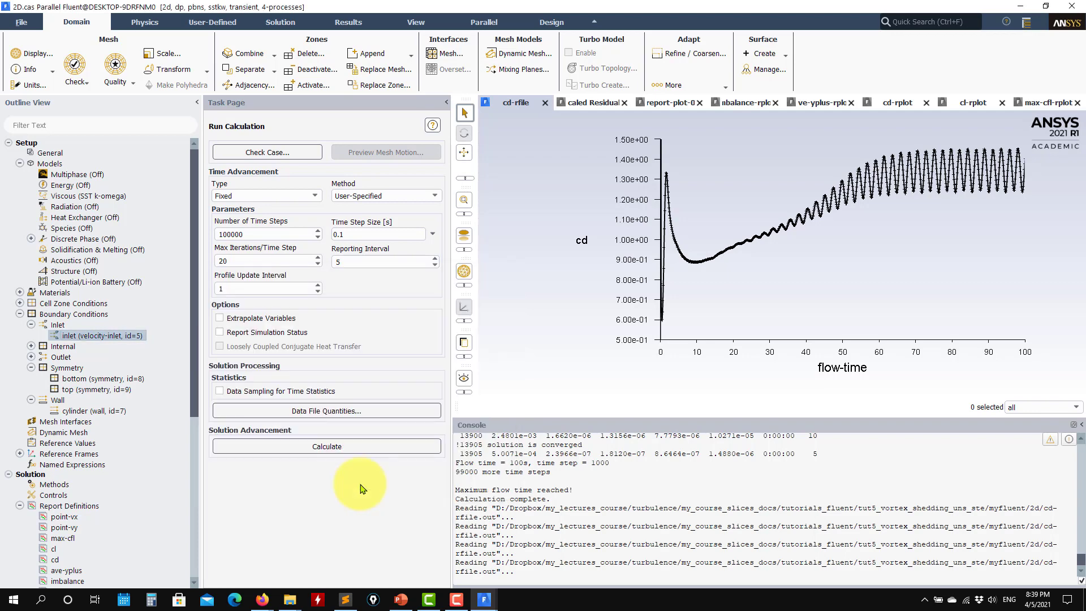
- Set the inlet's velocity magnitude back to 1 m/s
{"action": "double_click", "coordinate": [102, 338]}
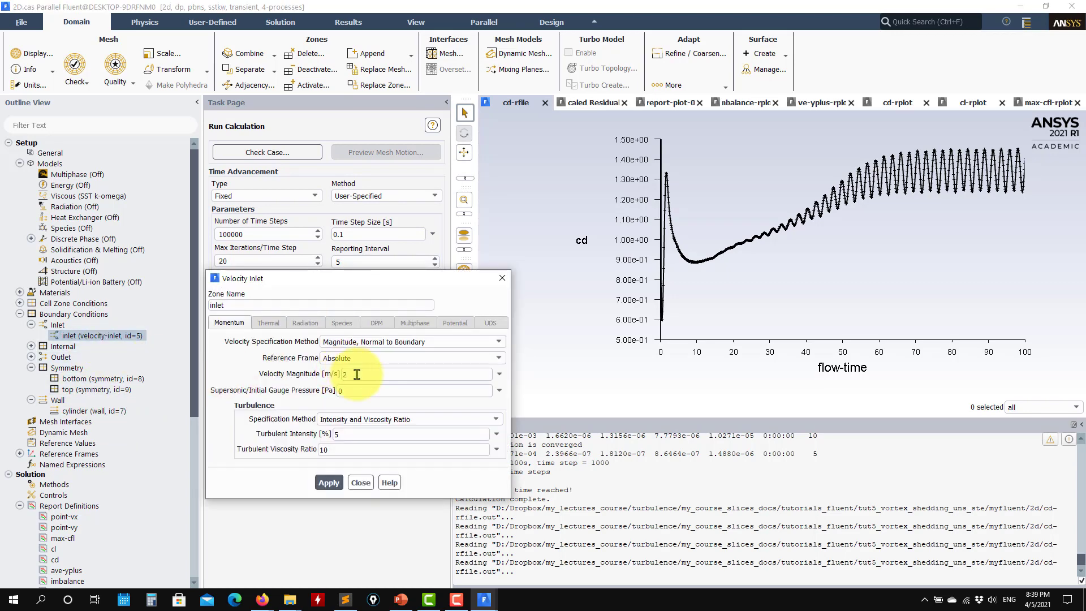
{"action": "double_click", "coordinate": [352, 374]}
{"action": "left_click", "coordinate": [329, 482]}
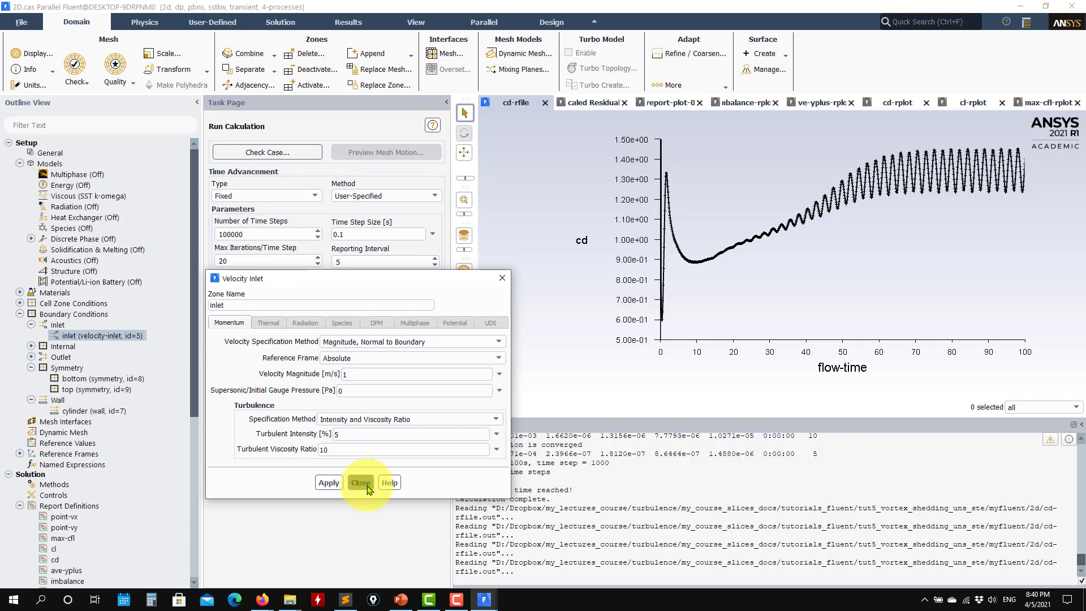
{"action": "left_click", "coordinate": [360, 483]}
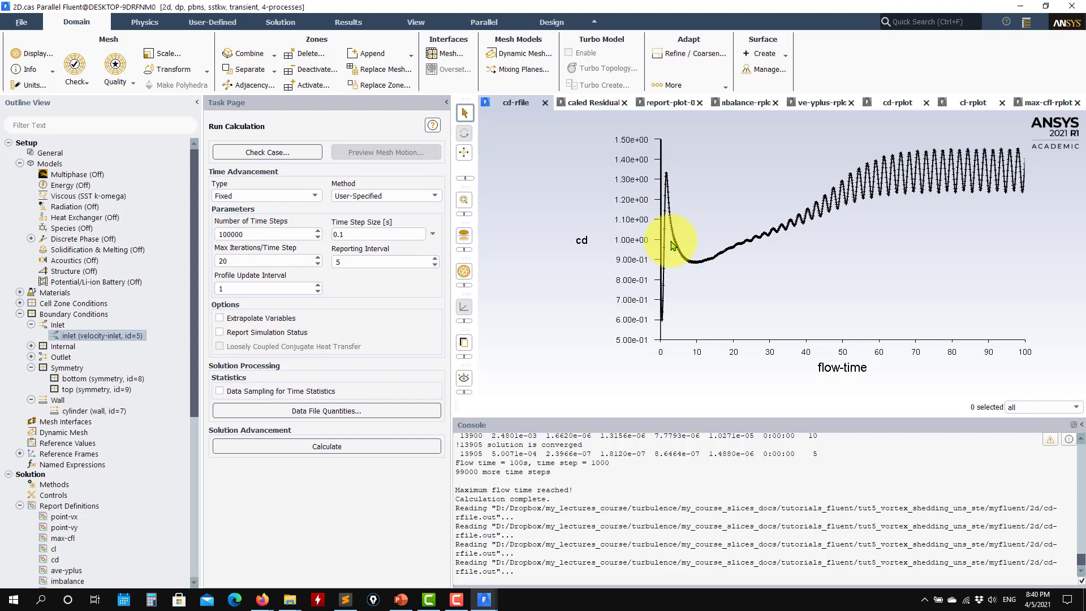
- Review the 2D case's lift, max-cfl, imbalance and drag report plots
{"action": "left_click", "coordinate": [969, 107]}
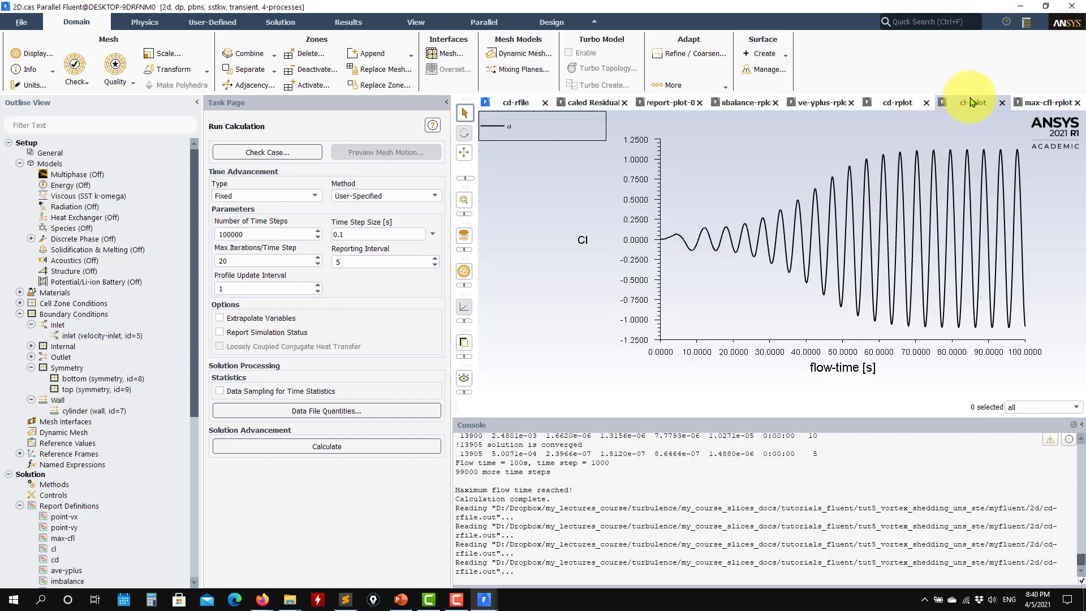
{"action": "left_click", "coordinate": [1033, 103]}
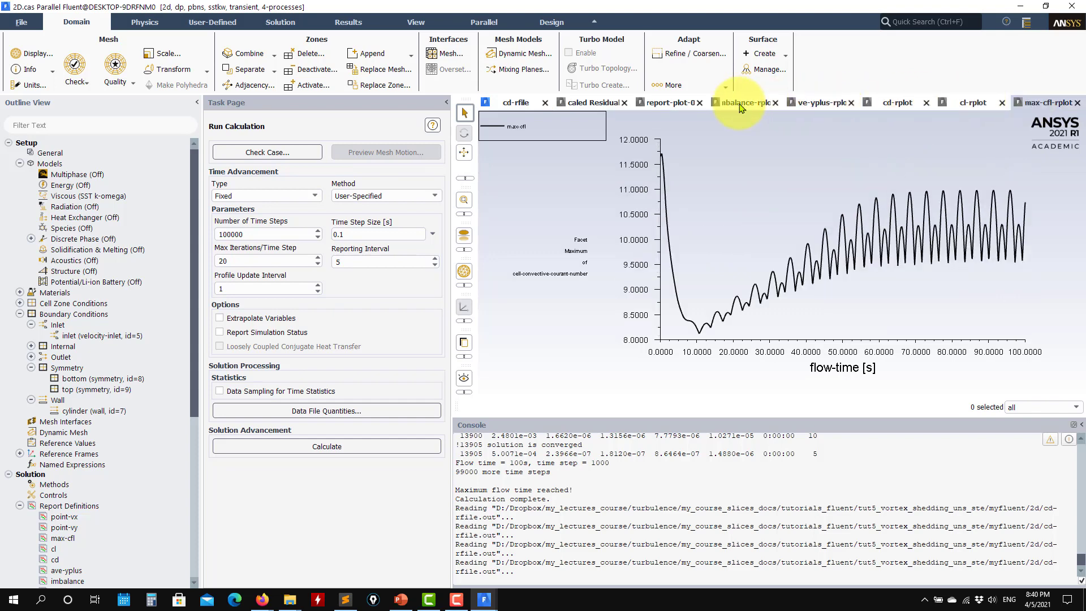
{"action": "left_click", "coordinate": [740, 107]}
{"action": "left_click", "coordinate": [899, 105]}
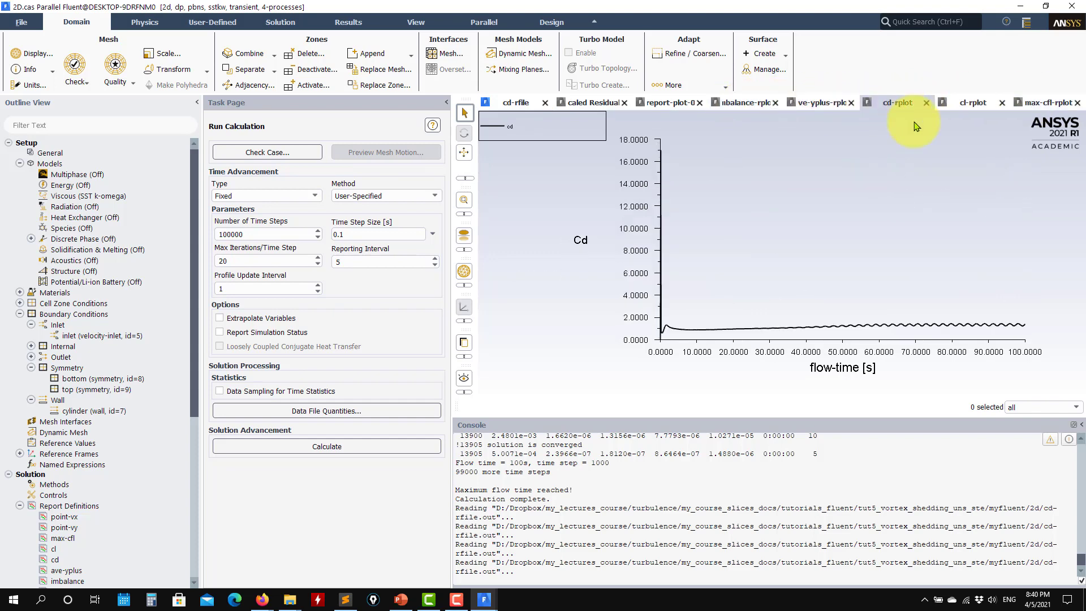
{"action": "left_click", "coordinate": [967, 106]}
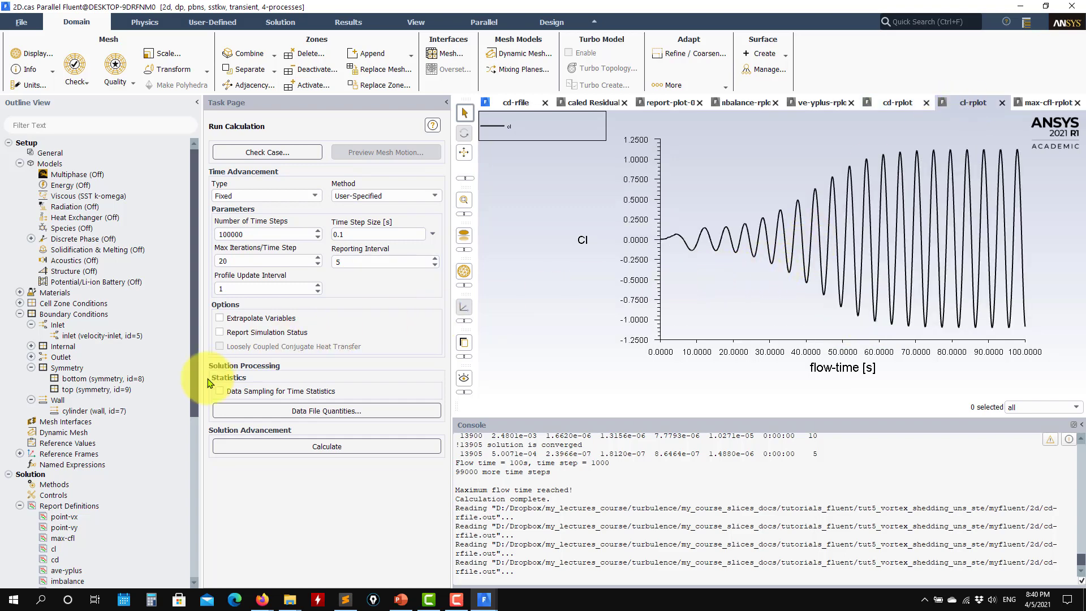
- Display the saved contour-1 plot of static pressure on the cylinder wall and frame the cylinder in view
{"action": "left_click_drag", "start_coordinate": [193, 403], "coordinate": [191, 560]}
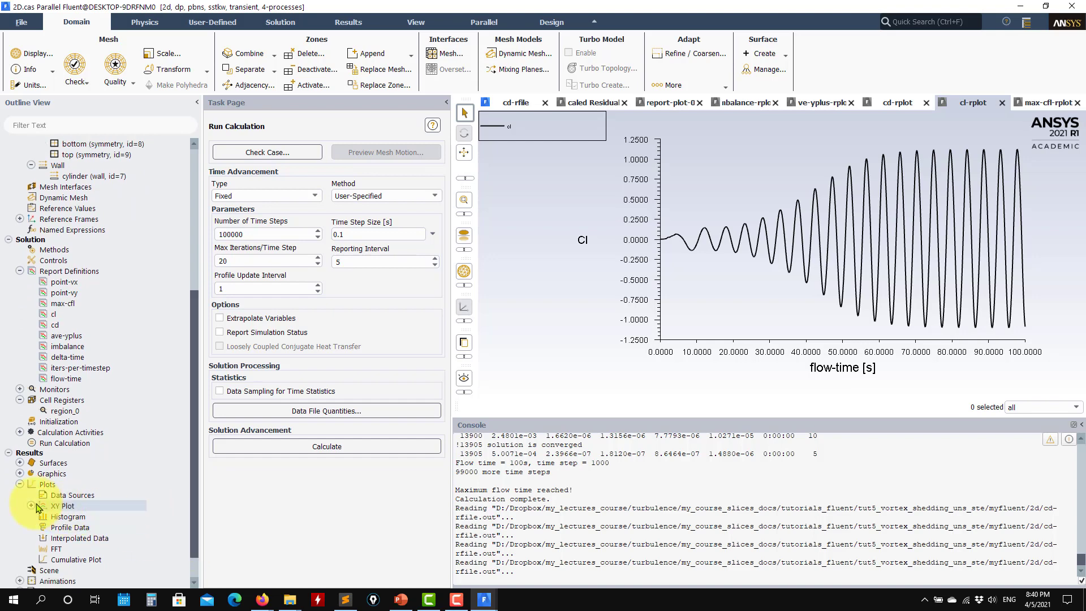
{"action": "left_click", "coordinate": [20, 473]}
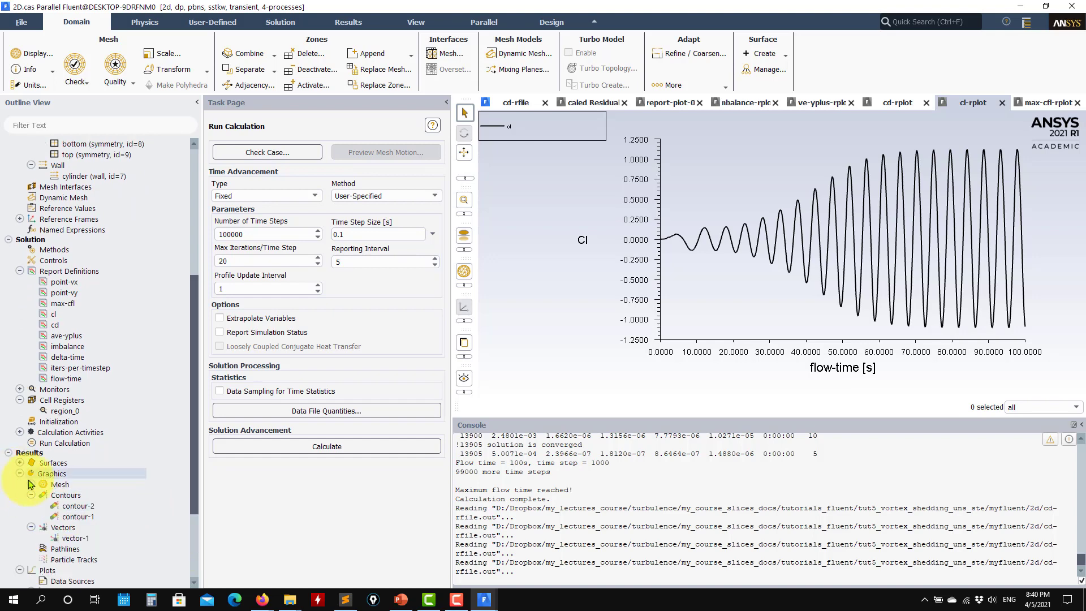
{"action": "double_click", "coordinate": [70, 517]}
{"action": "left_click", "coordinate": [298, 539]}
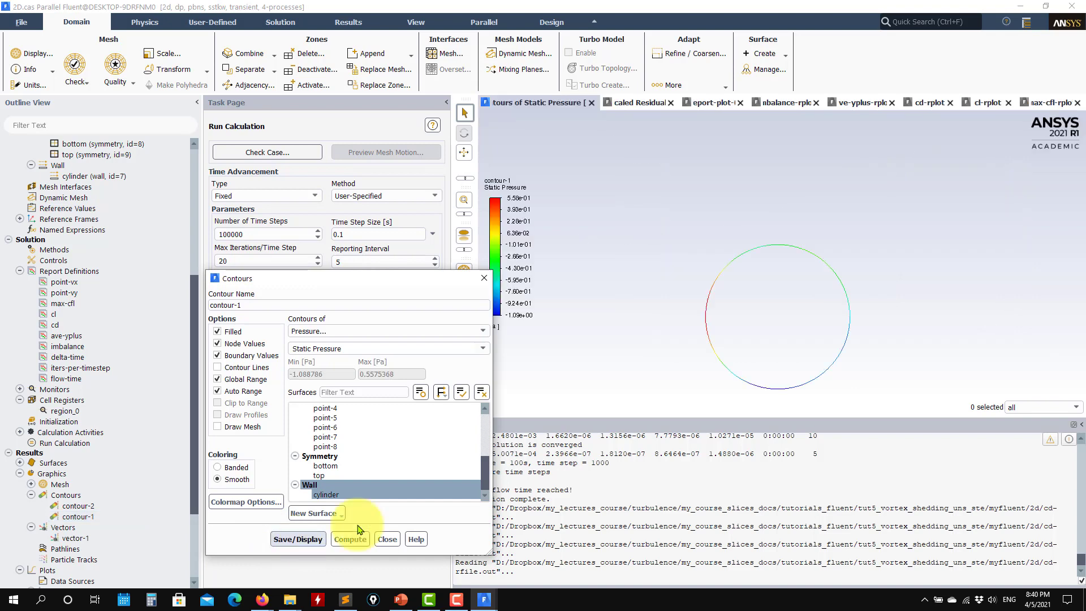
{"action": "left_click_drag", "start_coordinate": [560, 343], "coordinate": [776, 191]}
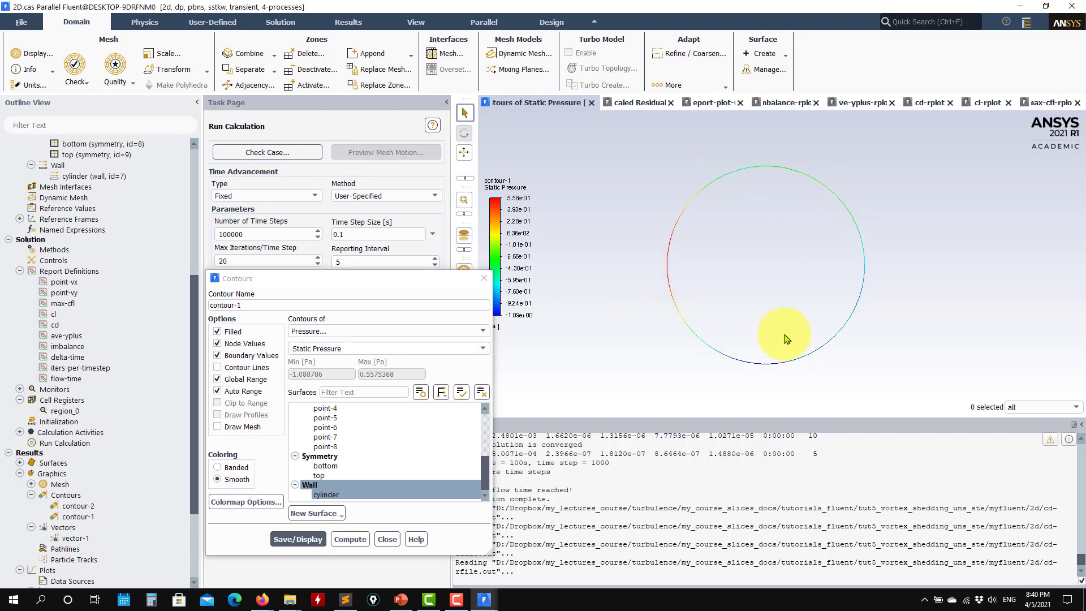
- Change contour-1 to the turbulence variable Wall Yplus on the cylinder, save and display it, and close the contour settings
{"action": "left_click", "coordinate": [475, 331]}
{"action": "left_click", "coordinate": [363, 369]}
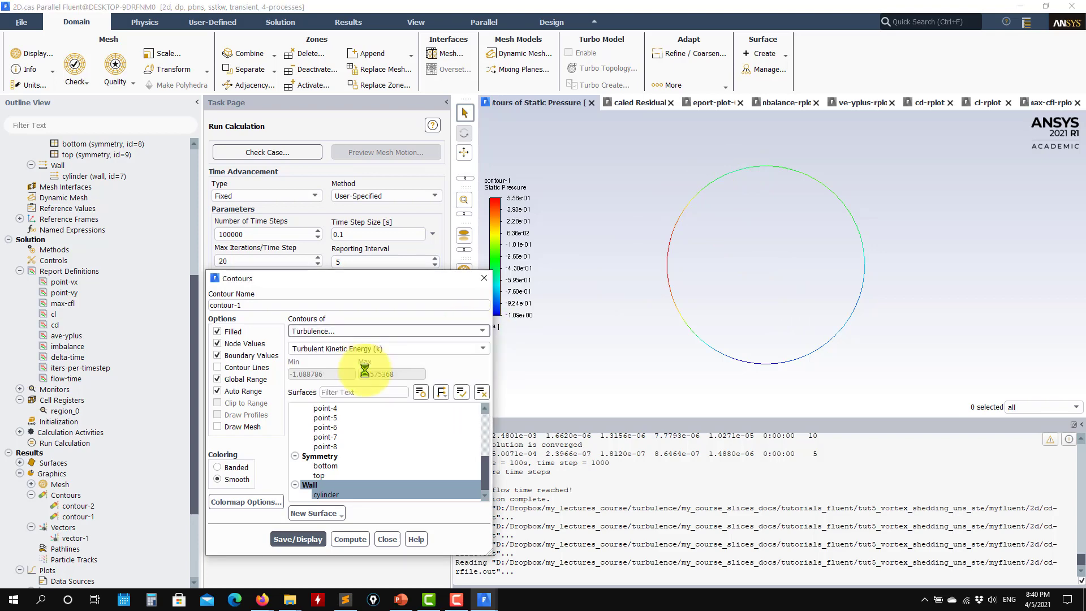
{"action": "left_click", "coordinate": [483, 331]}
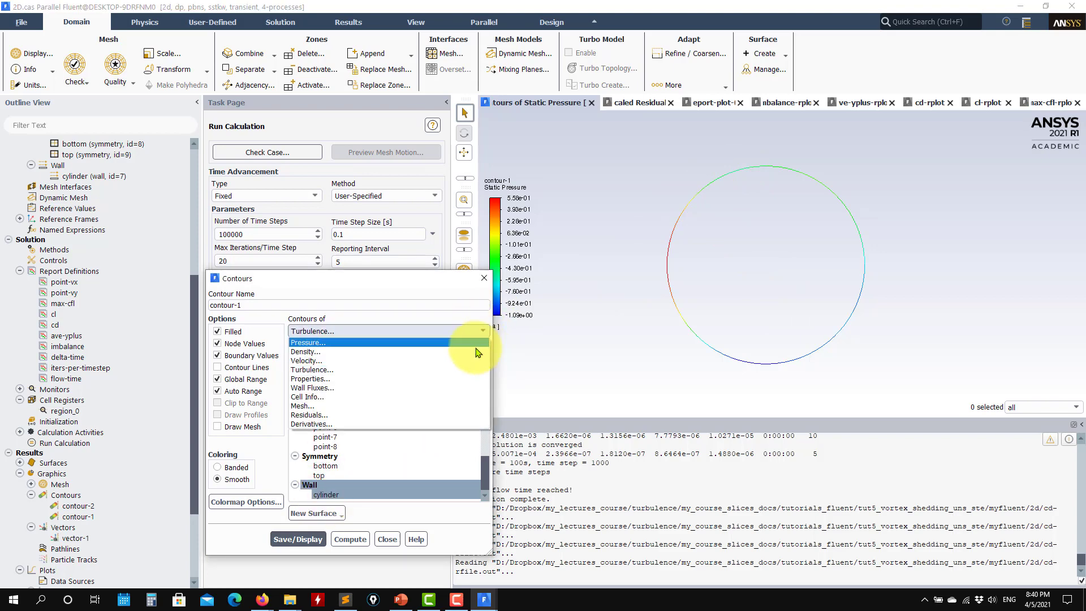
{"action": "left_click", "coordinate": [362, 369]}
{"action": "left_click", "coordinate": [472, 349]}
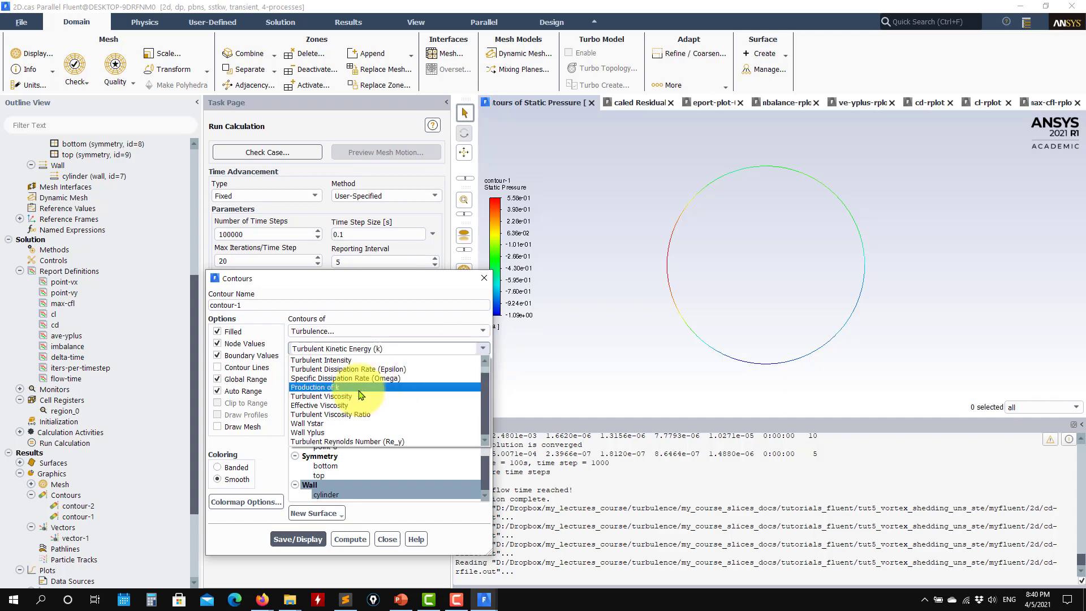
{"action": "left_click", "coordinate": [314, 442]}
{"action": "left_click", "coordinate": [308, 529]}
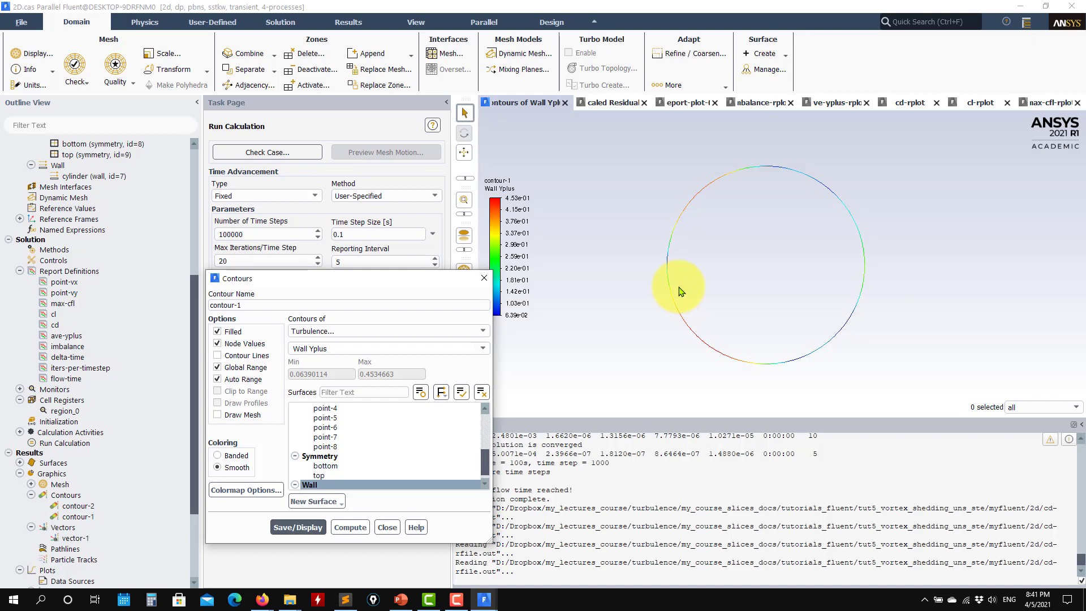
{"action": "left_click", "coordinate": [387, 527]}
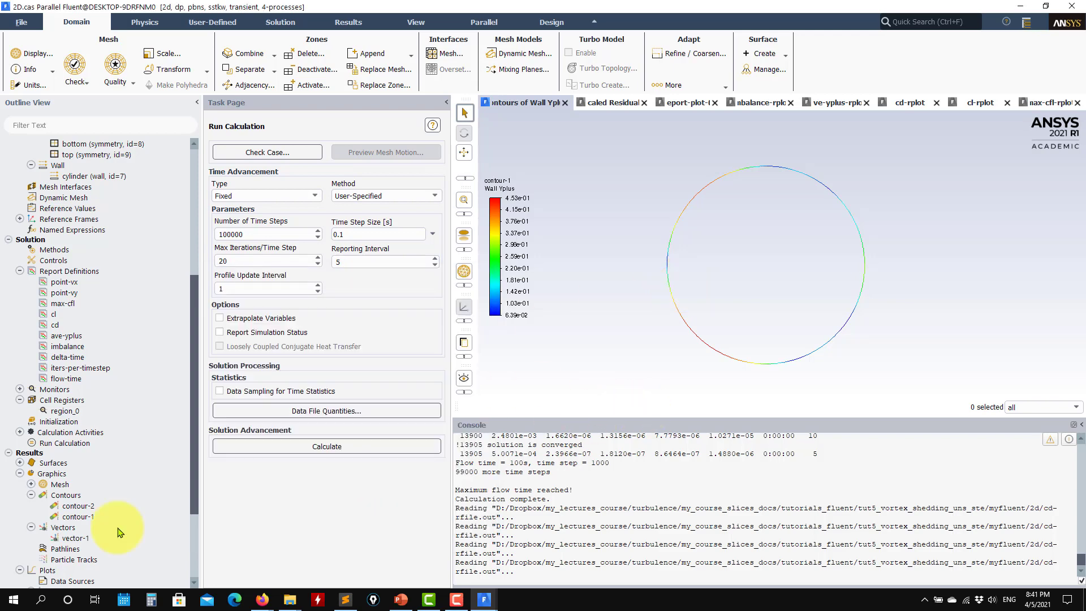
- Examine the FFT tool's Fourier Transform settings for the cd-rfile signal, enlarging the dialog for reading, and close it
{"action": "scroll", "coordinate": [59, 530], "scroll_direction": "down", "scroll_amount": 4}
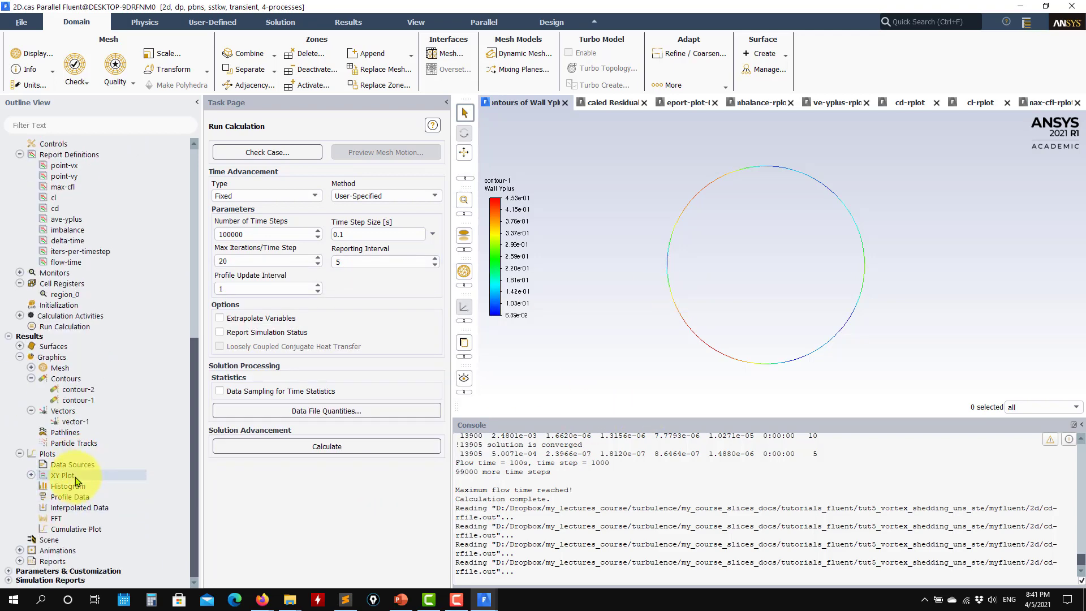
{"action": "double_click", "coordinate": [81, 517]}
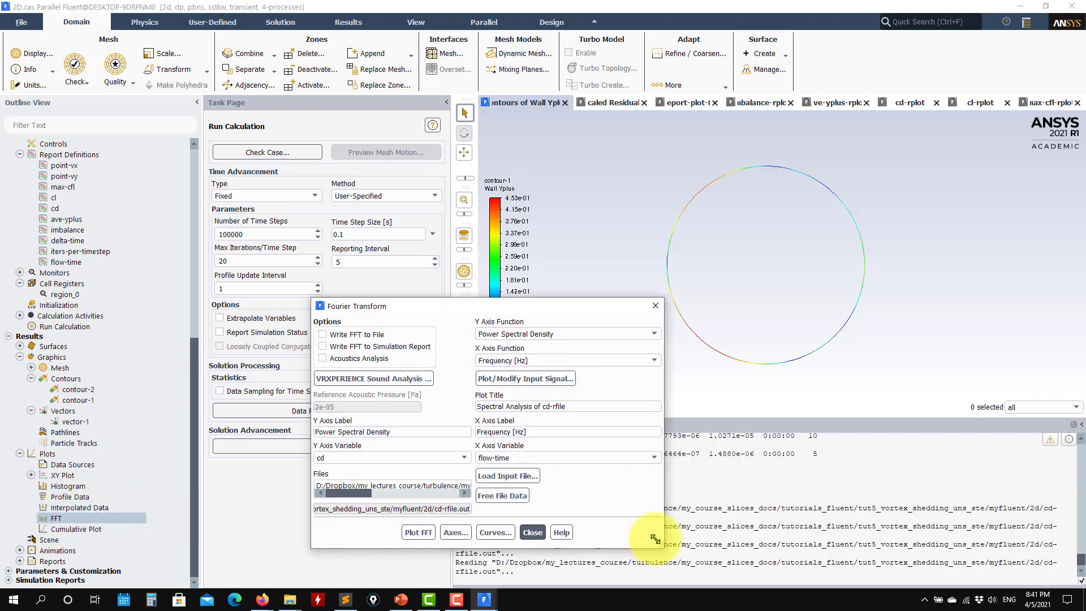
{"action": "left_click_drag", "start_coordinate": [663, 547], "coordinate": [702, 573]}
{"action": "left_click_drag", "start_coordinate": [555, 309], "coordinate": [425, 138]}
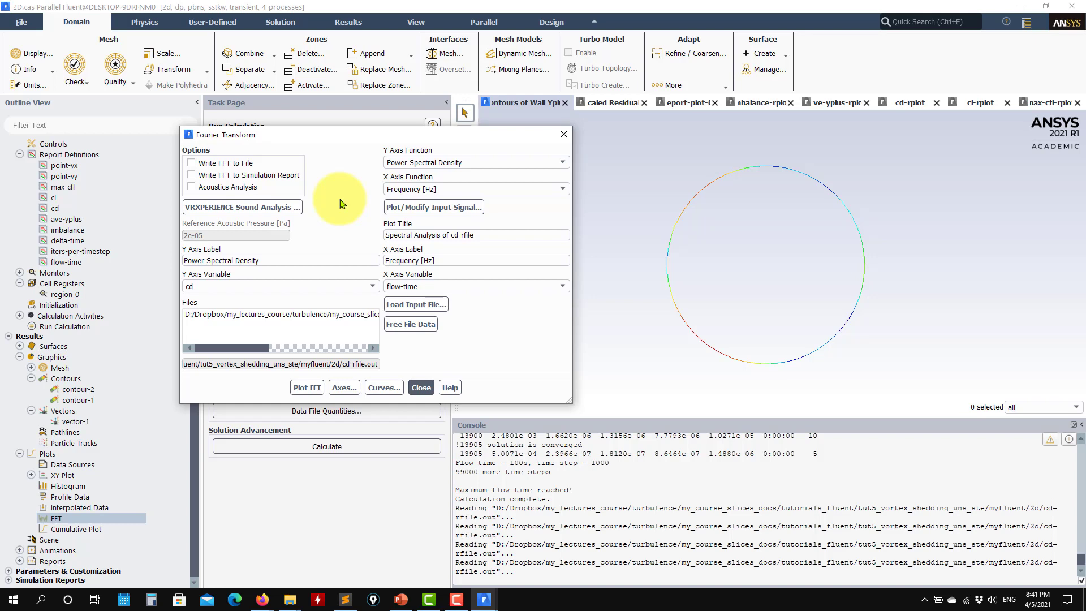
{"action": "left_click", "coordinate": [421, 389]}
- Switch to Firefox to check the supporting-material downloads on the course Tutorials page, including Ensight output, and return to Fluent
{"action": "mouse_move", "coordinate": [266, 594]}
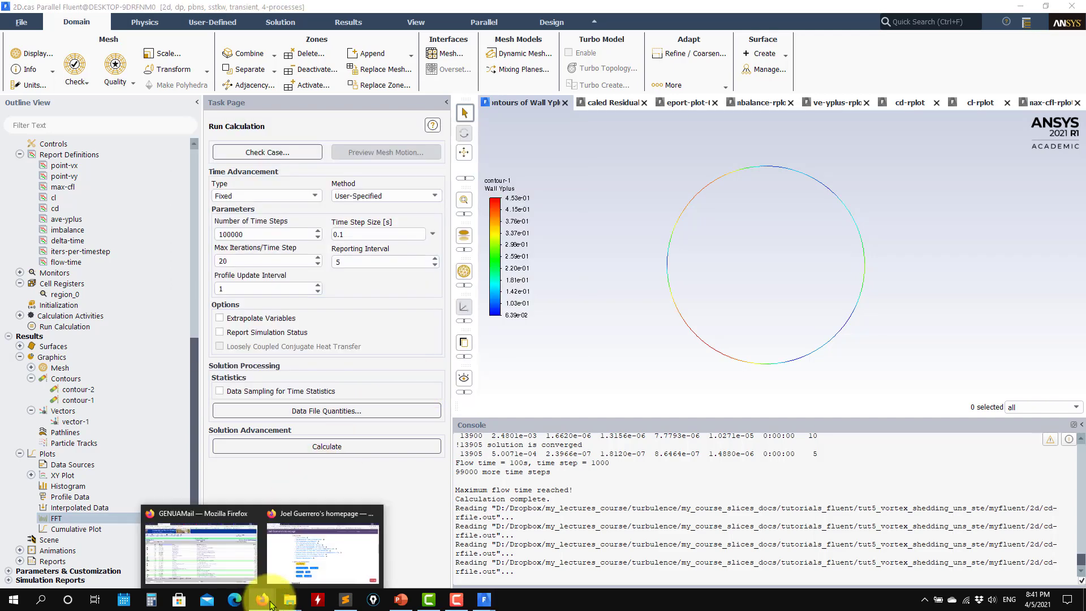
{"action": "left_click", "coordinate": [342, 560]}
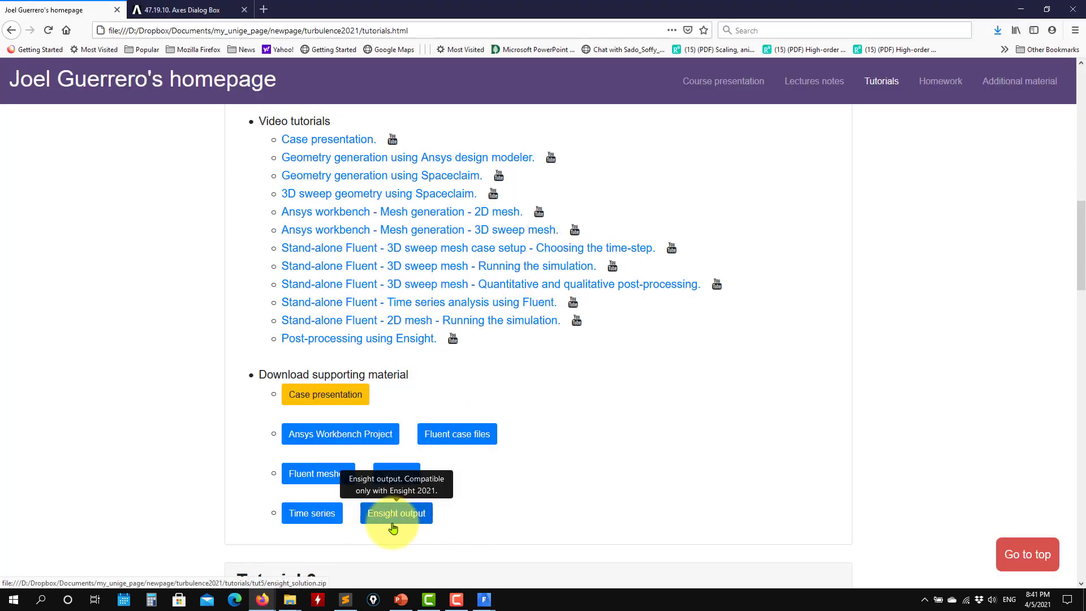
{"action": "left_click", "coordinate": [1021, 9]}
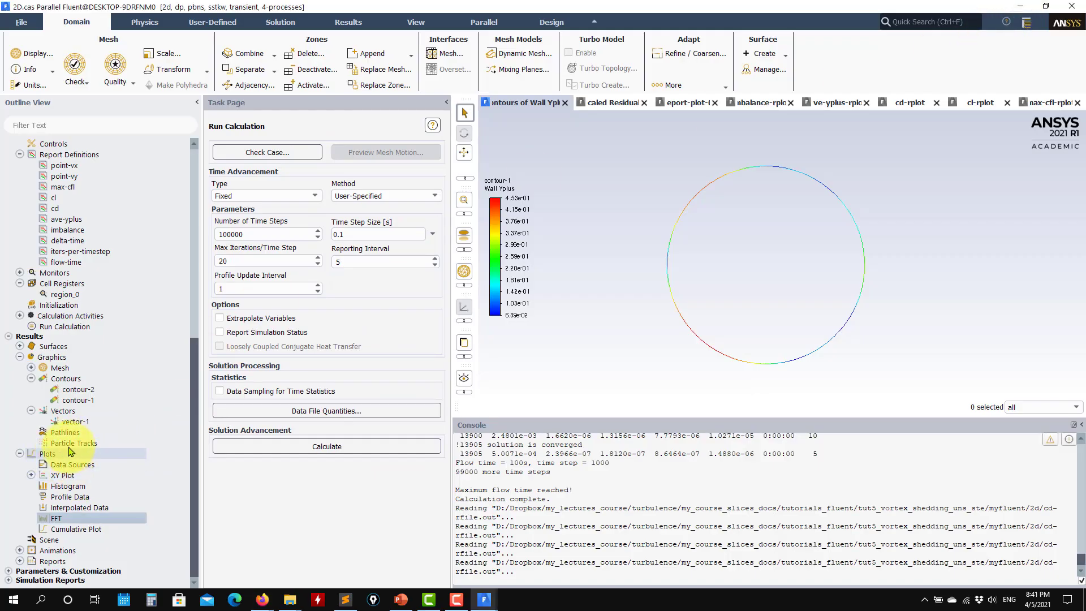
- Examine the Calculation Activities settings, including autosave, automatic export, execute commands and solution animations
{"action": "left_click", "coordinate": [20, 316]}
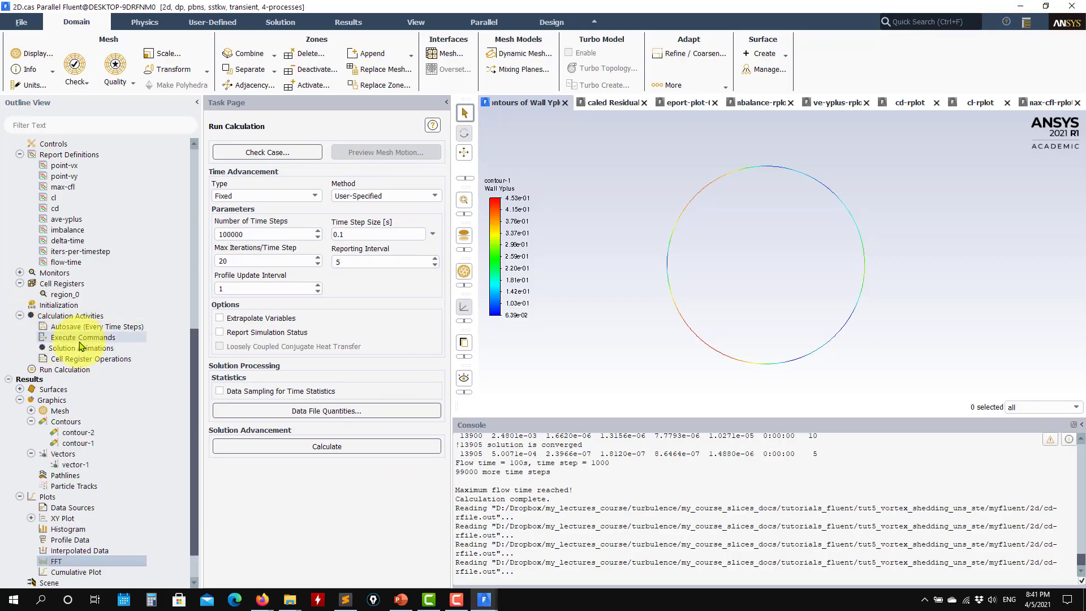
{"action": "left_click", "coordinate": [19, 316]}
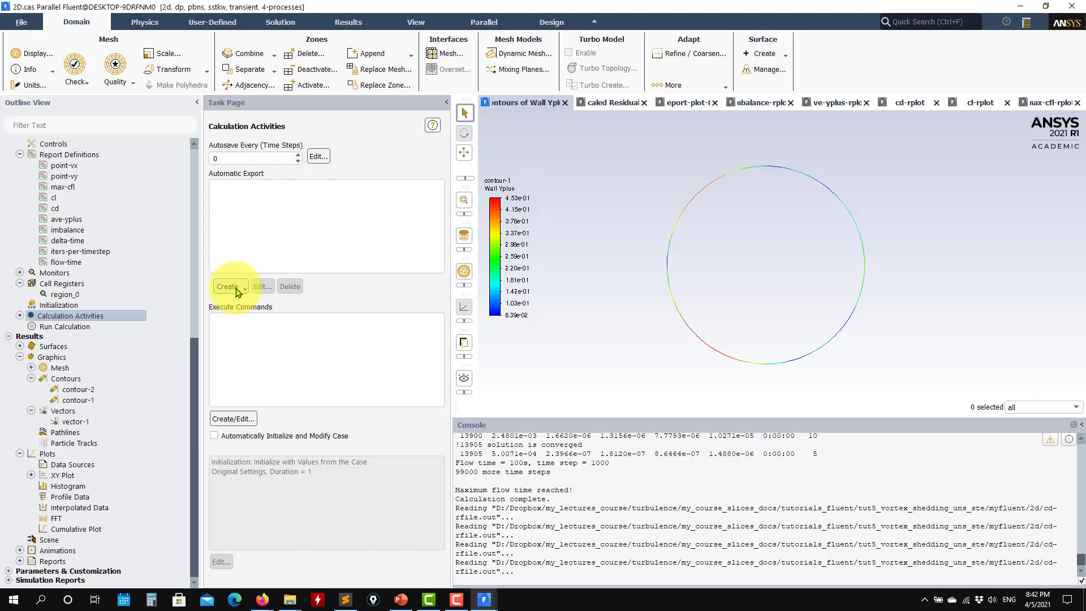
{"action": "left_click", "coordinate": [19, 316]}
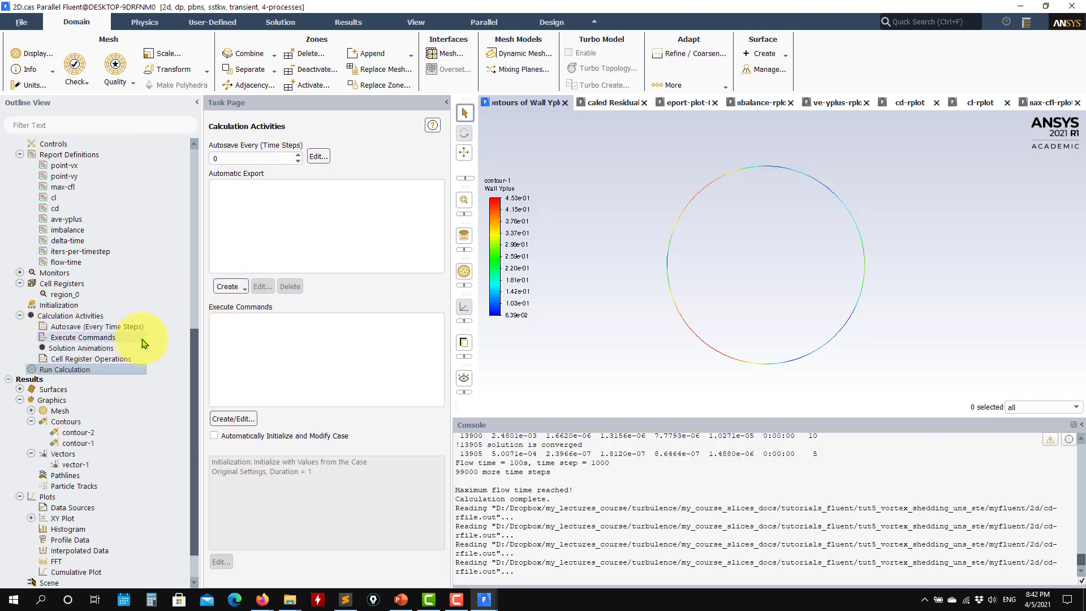